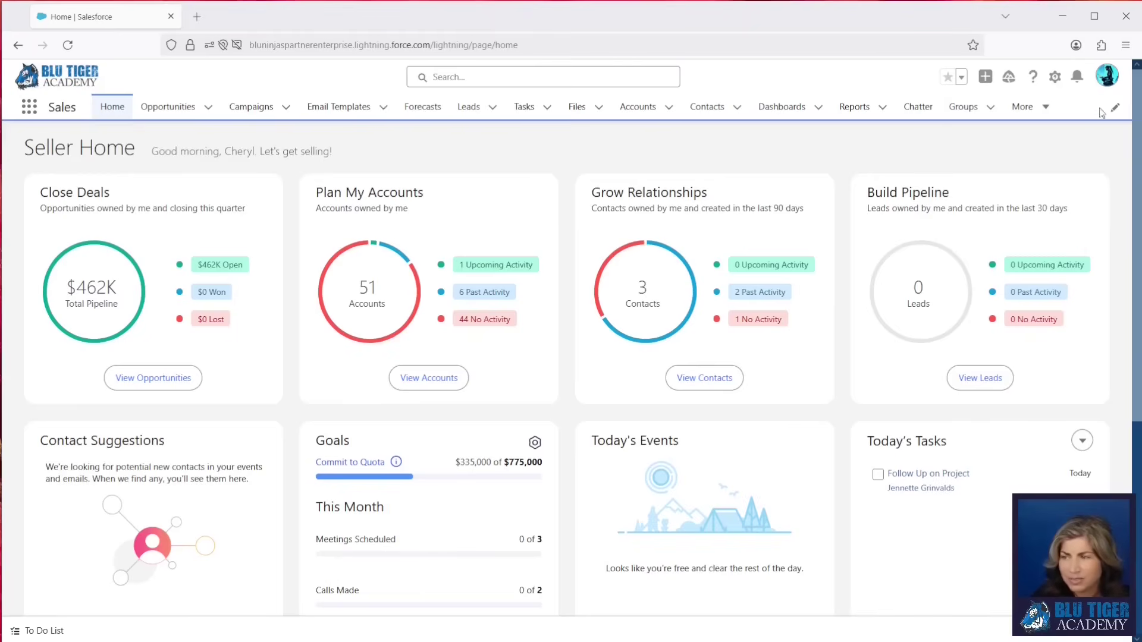
Open Setup in a new tab and filter Quick Find by 'conne' to reach Connected Apps OAuth Usage.
click(1056, 77)
click(949, 130)
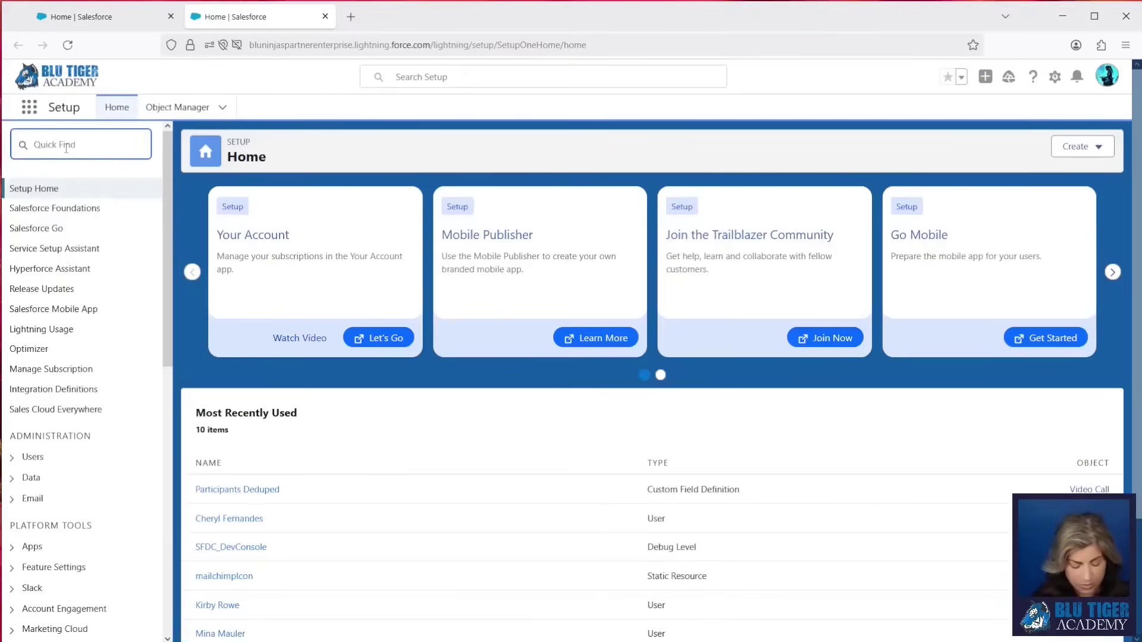
text(conne)
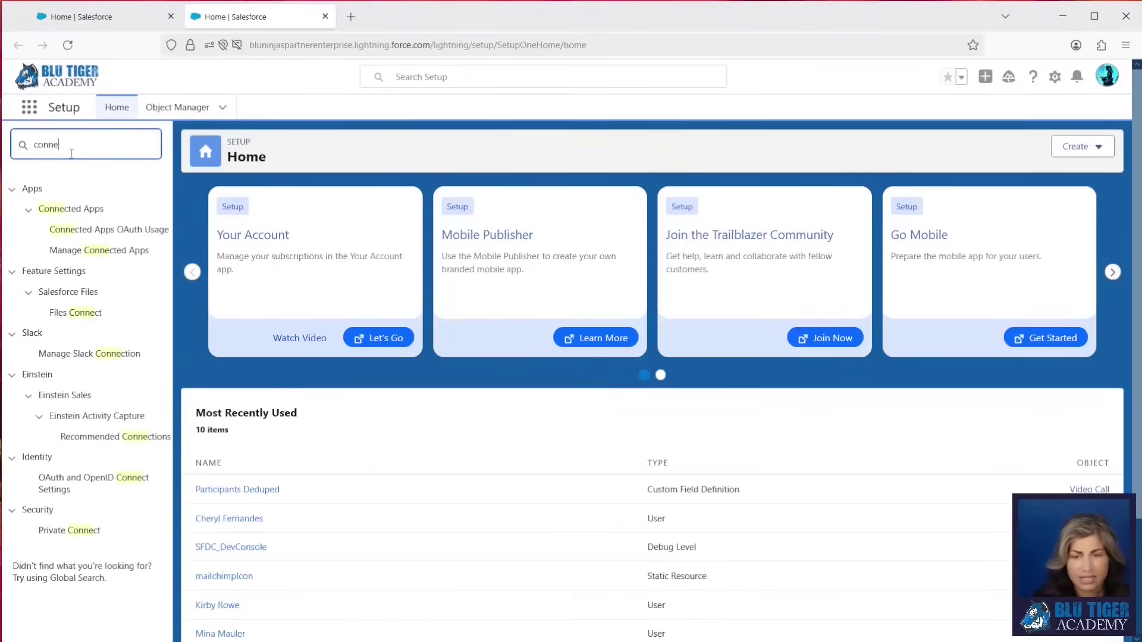
click(96, 232)
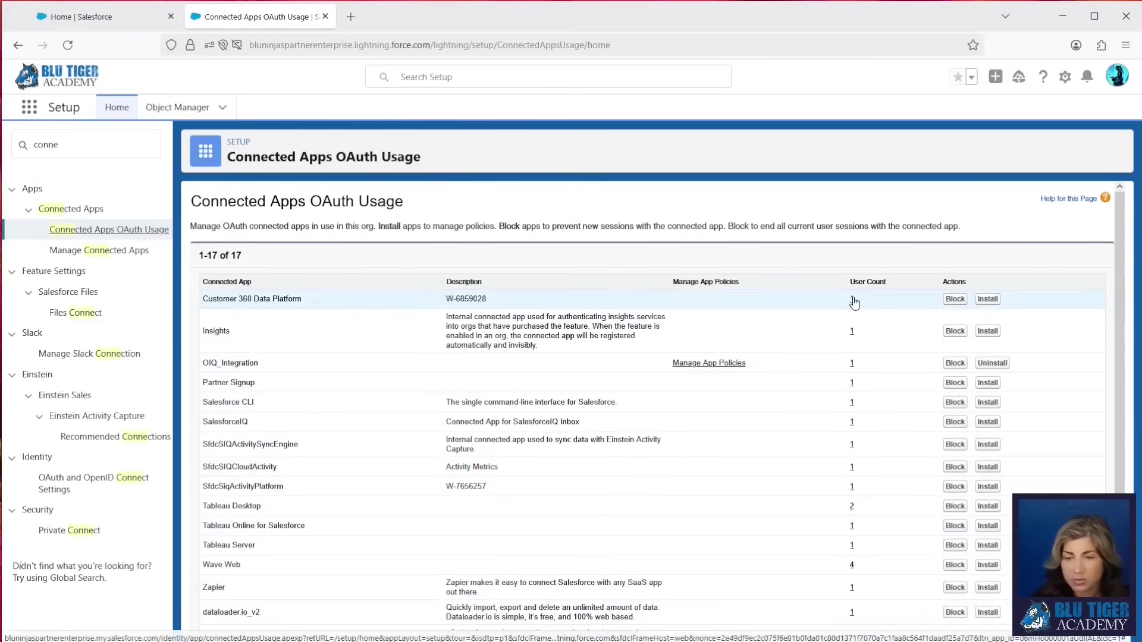
Check the Insights app's connected user, cancel Revoke All, and return to the OAuth Usage list.
click(852, 331)
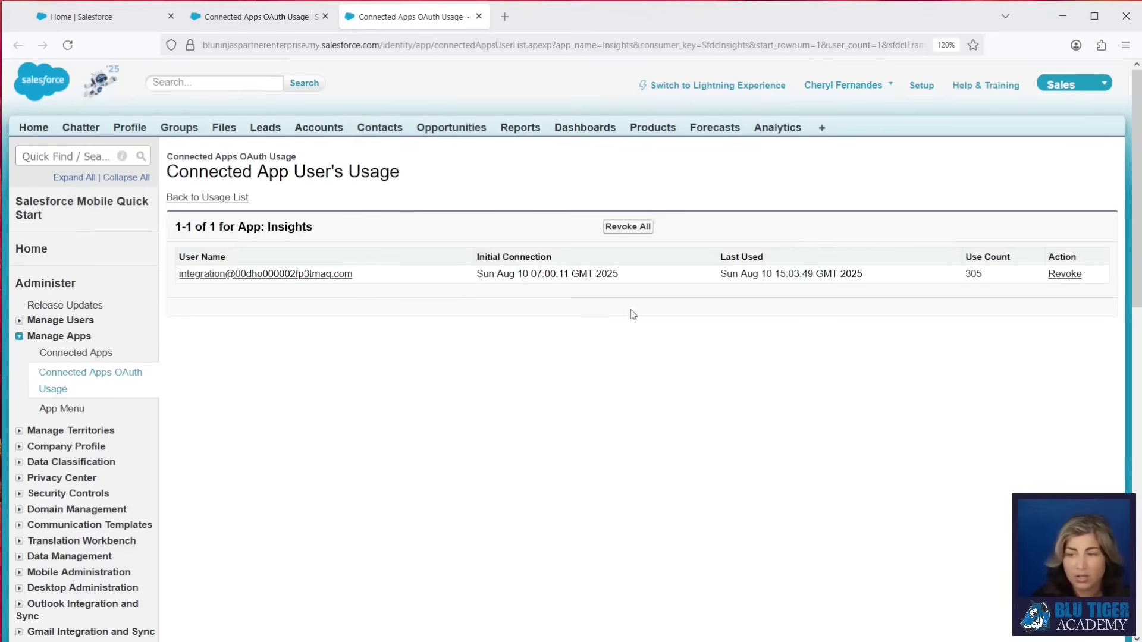
click(632, 231)
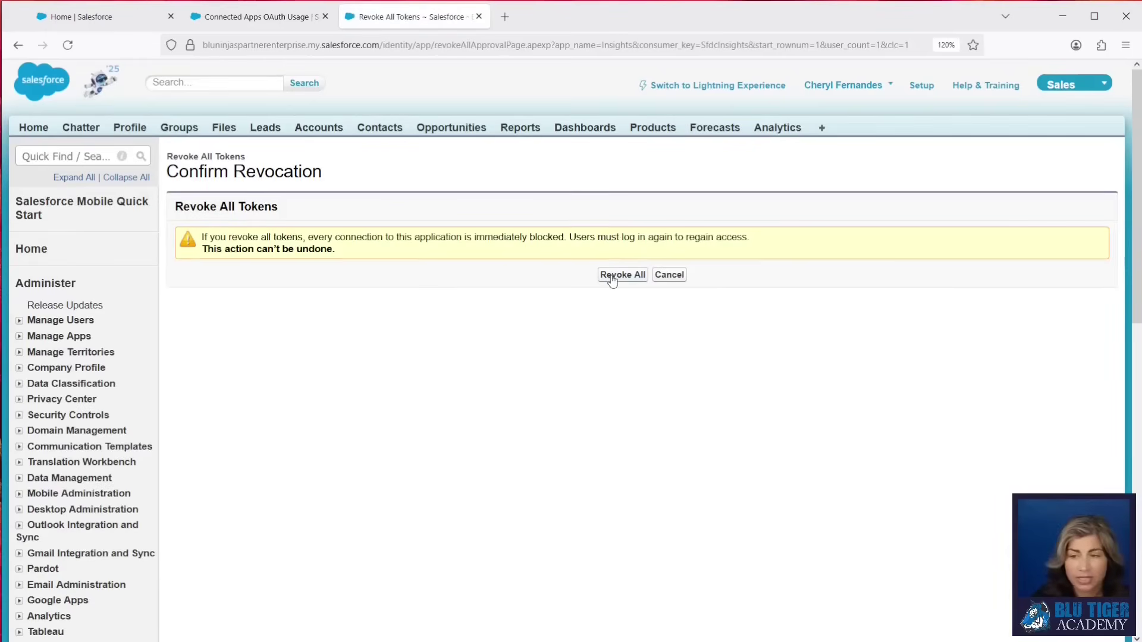
click(668, 275)
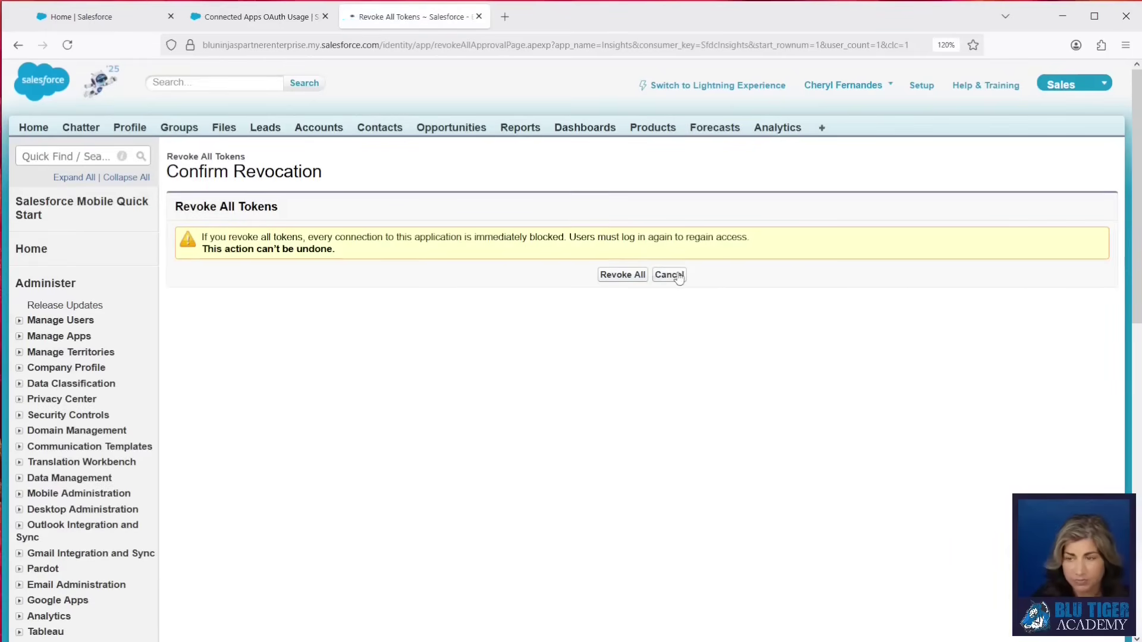
click(272, 33)
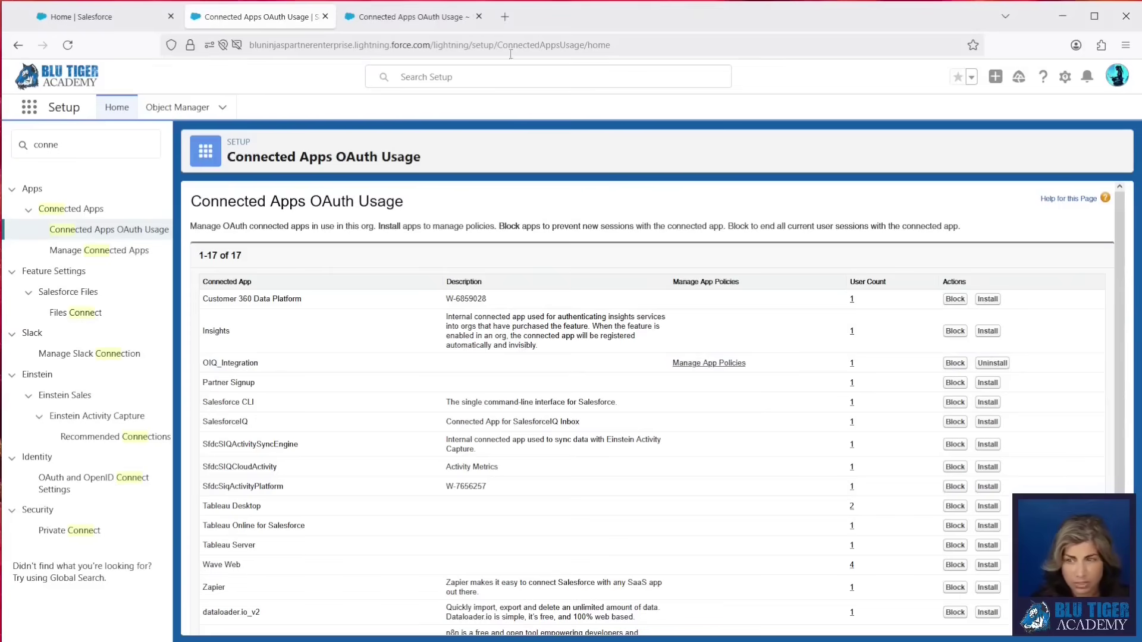
Log in to Workbench with Salesforce in a new tab, accepting the terms and allowing access.
click(505, 17)
text(https://workbench.developerforce.com/login.php)
key(Return)
click(387, 150)
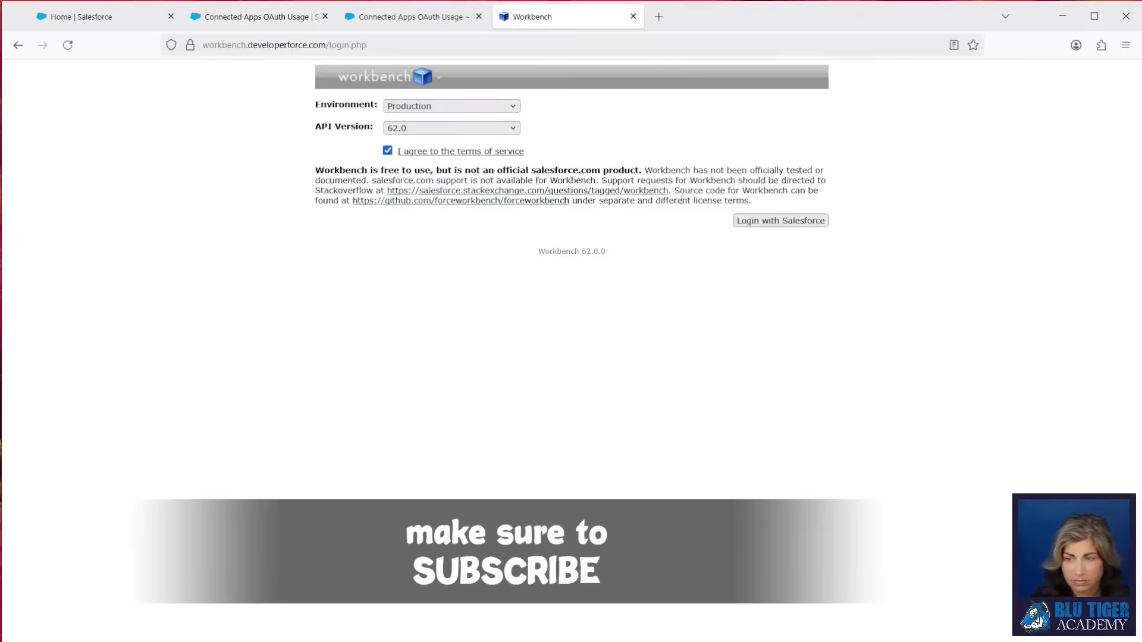
click(781, 221)
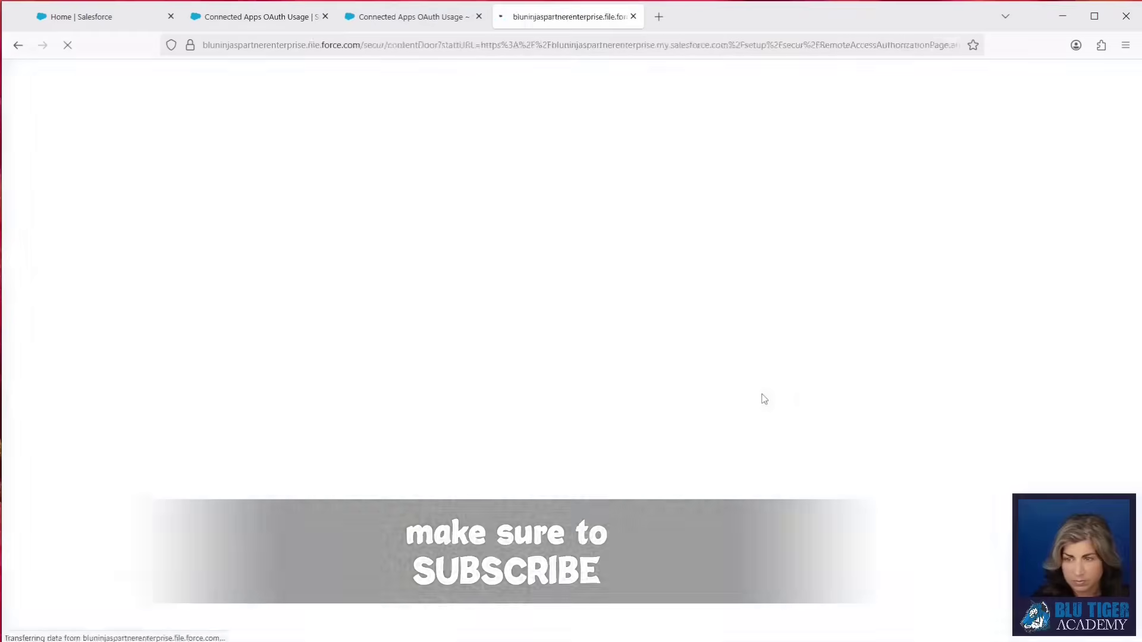
click(619, 514)
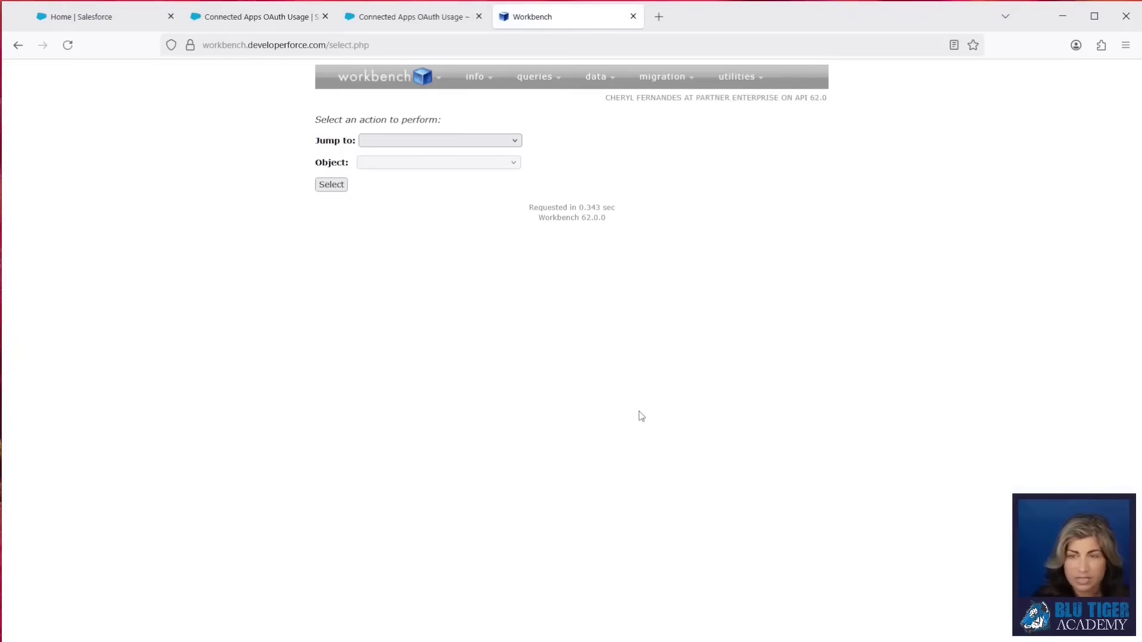
click(291, 18)
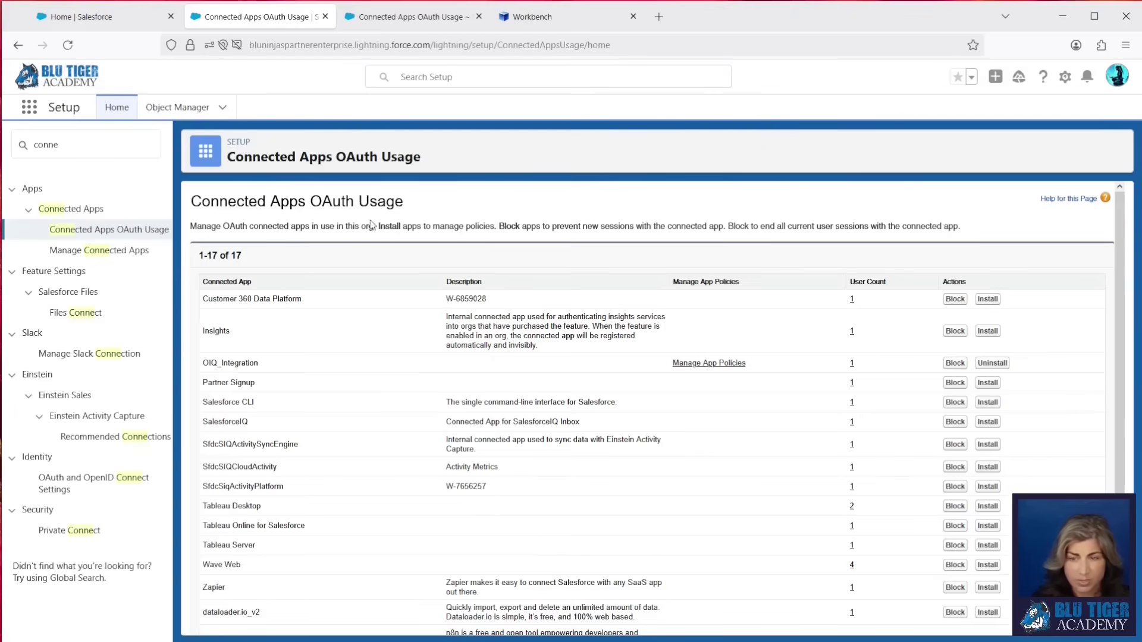
Reload the OAuth Usage list to show Workbench with 1 connected user.
click(67, 45)
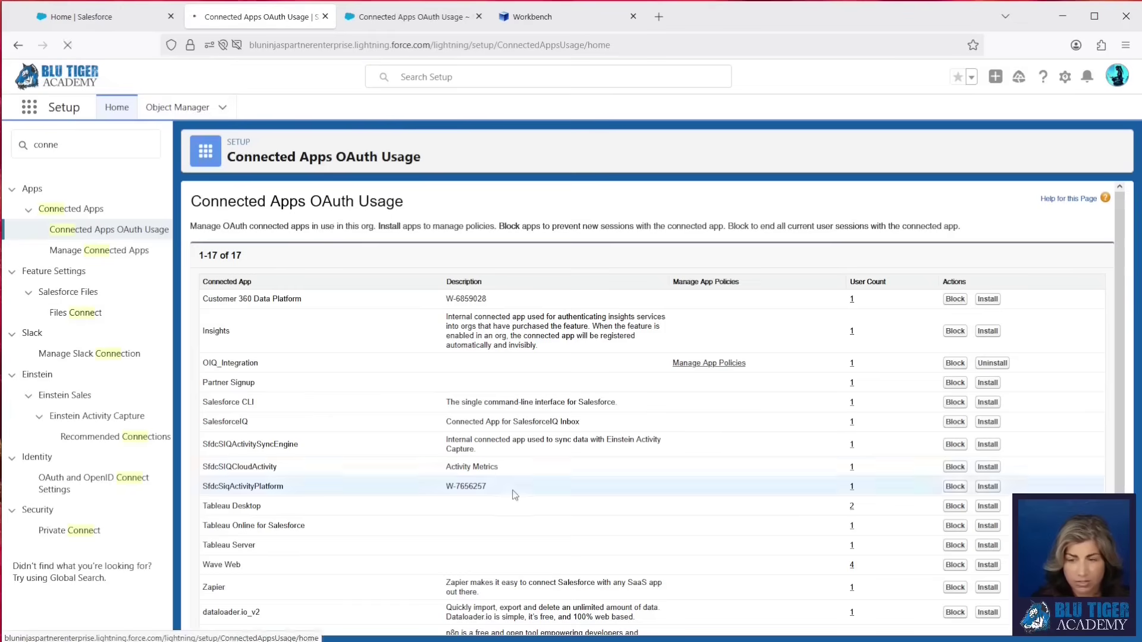
scroll(516, 491, down, 2)
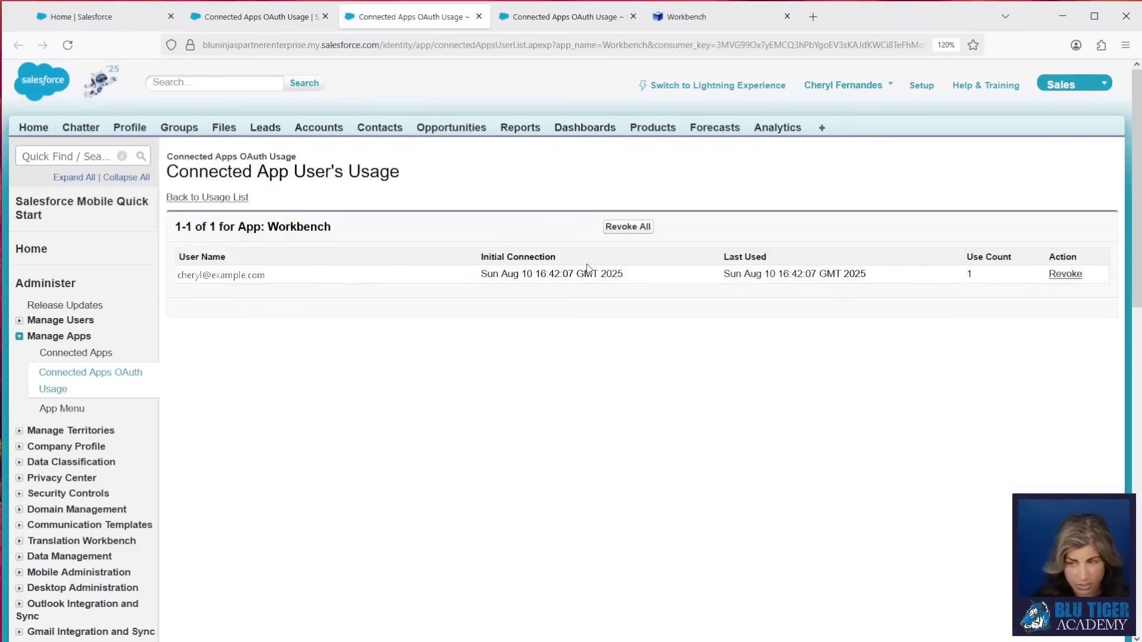
click(256, 17)
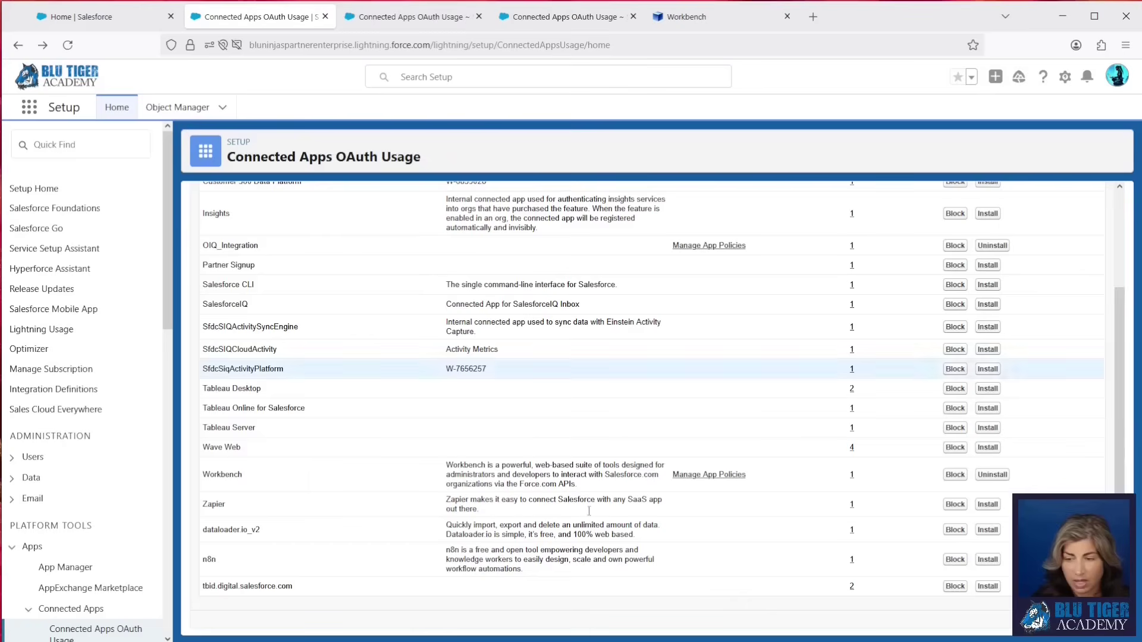
Open the Workbench app's policy details and check its current Permitted Users setting.
click(708, 476)
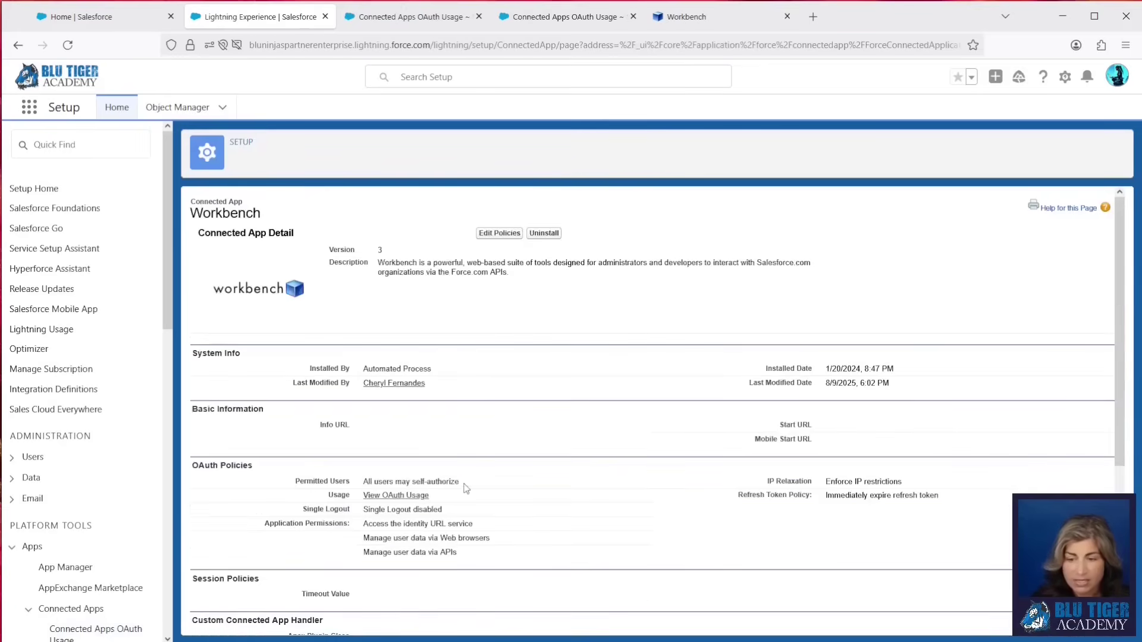
drag(462, 484, 348, 483)
click(543, 491)
Set Workbench's Permitted Users to 'Admin approved users are pre-authorized', accept the warning, and save.
click(500, 233)
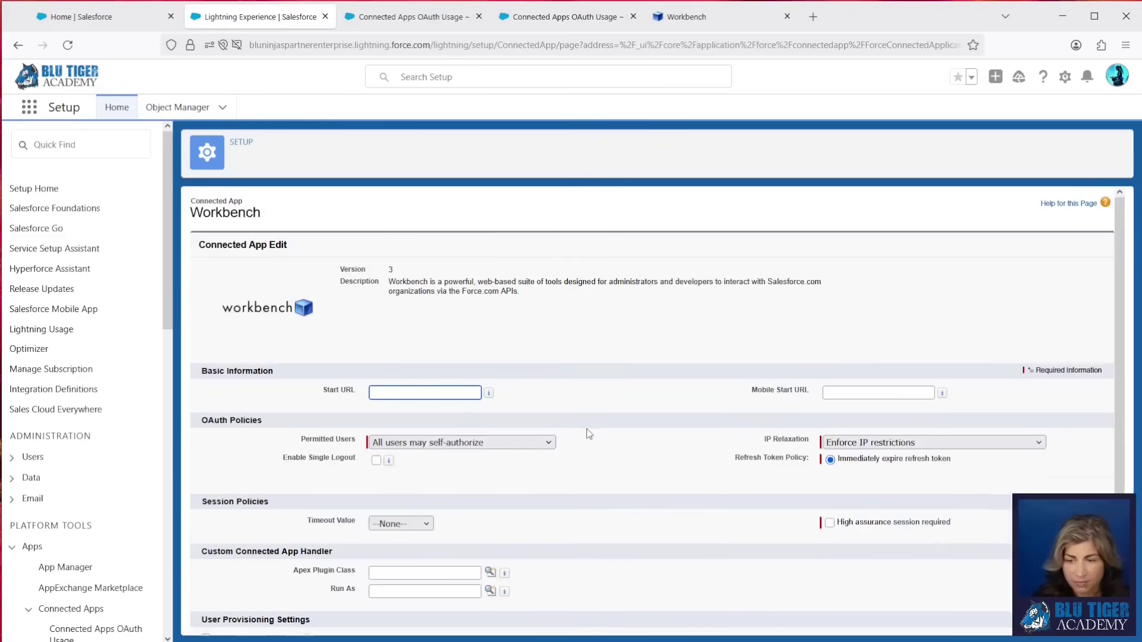
scroll(587, 429, down, 1)
click(456, 390)
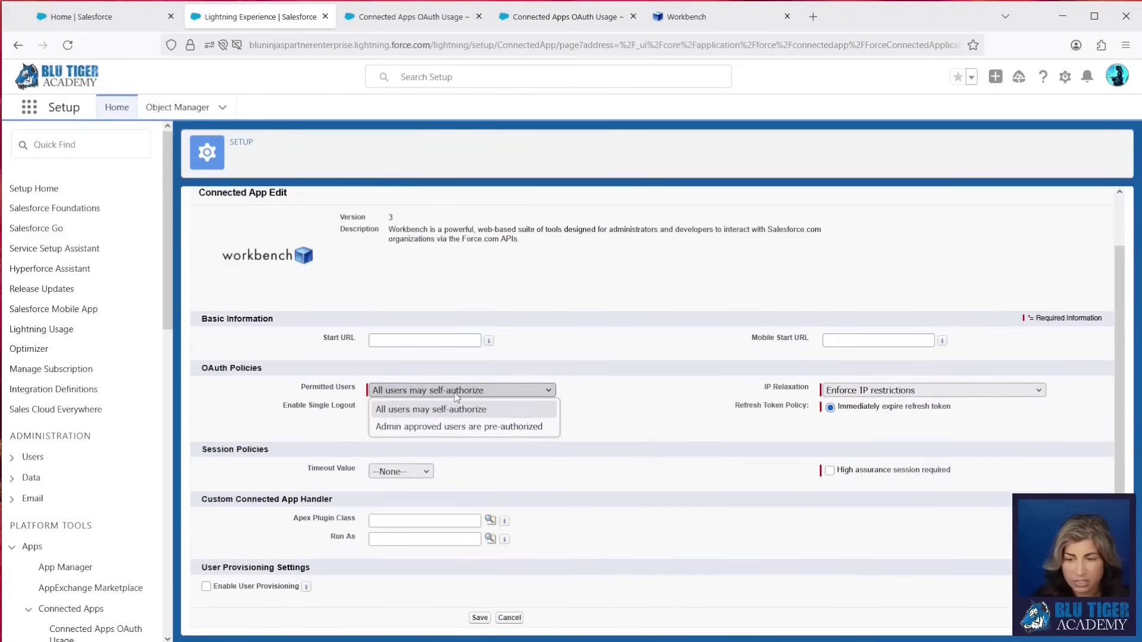
click(453, 431)
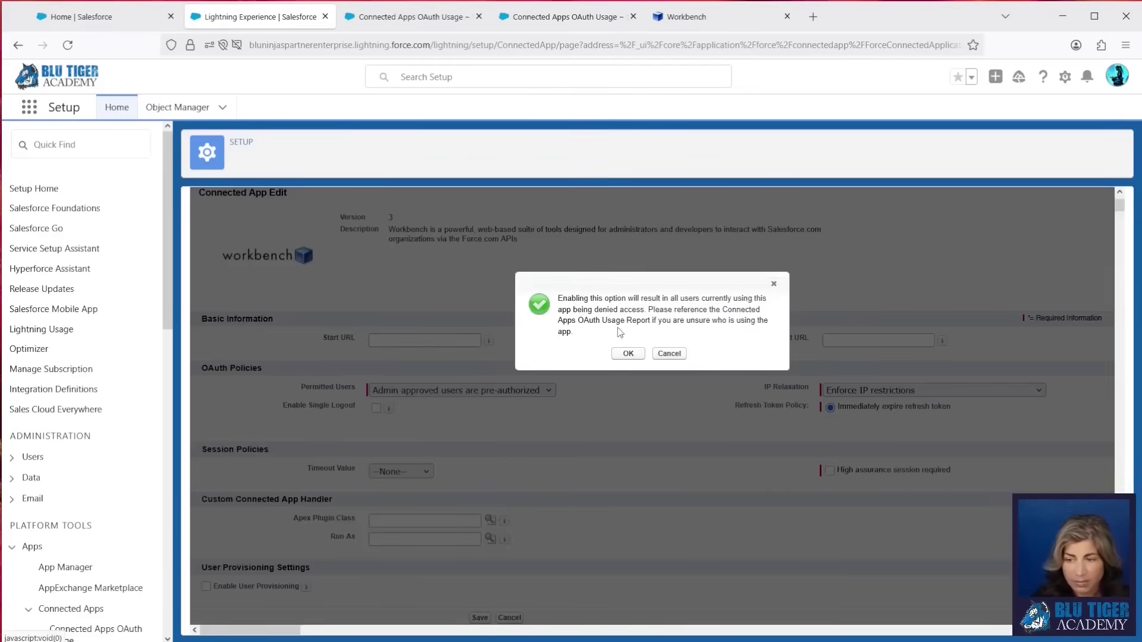
click(629, 355)
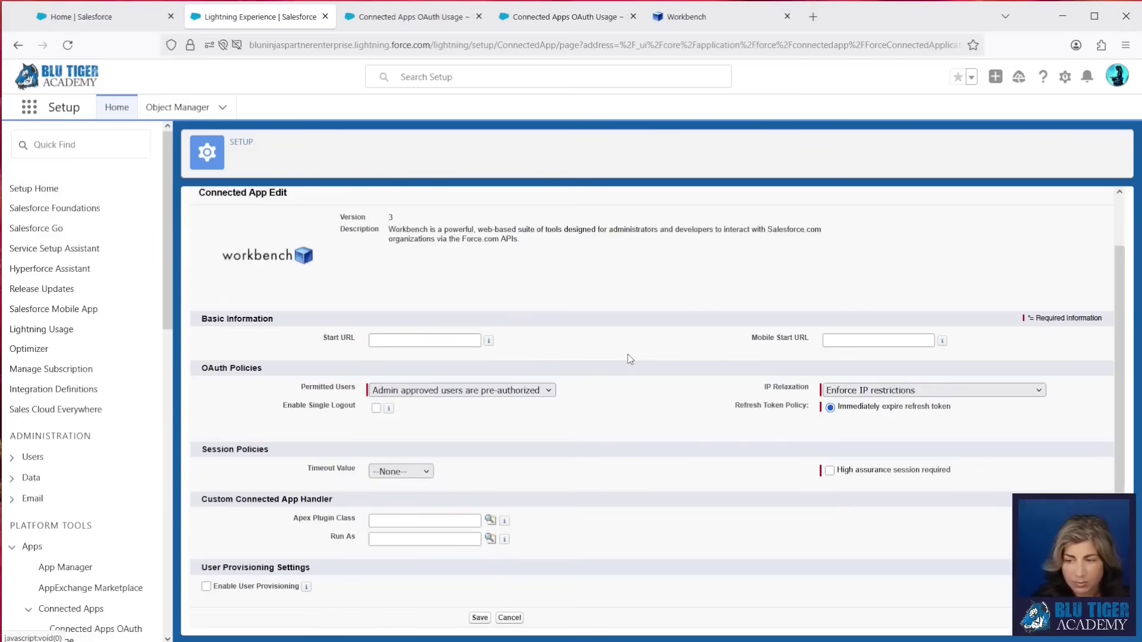
click(480, 619)
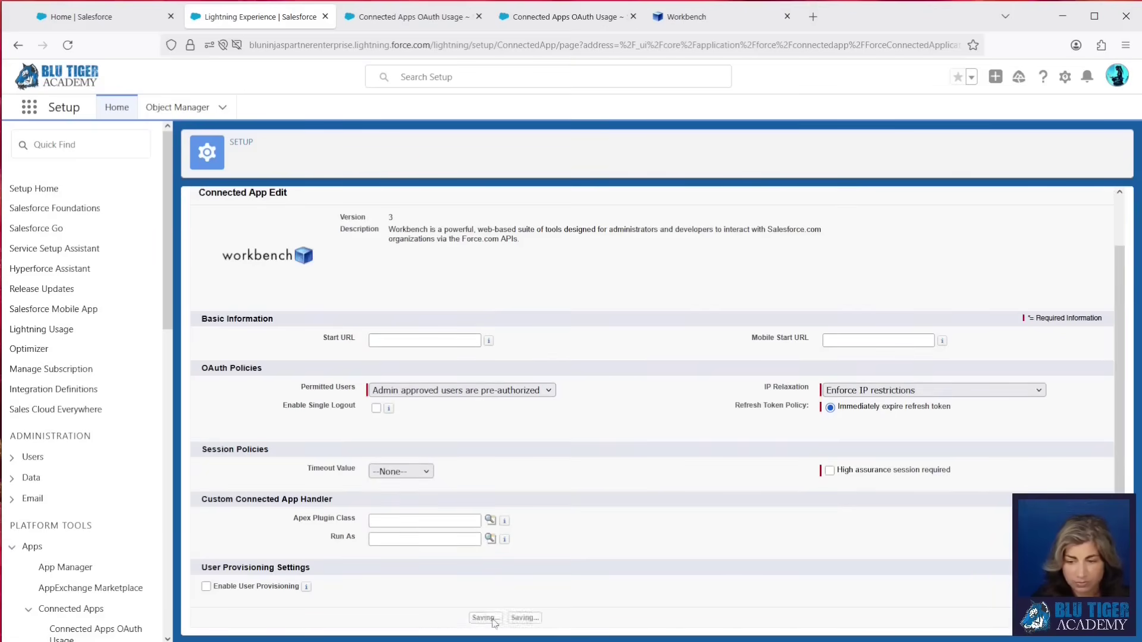
scroll(434, 373, down, 6)
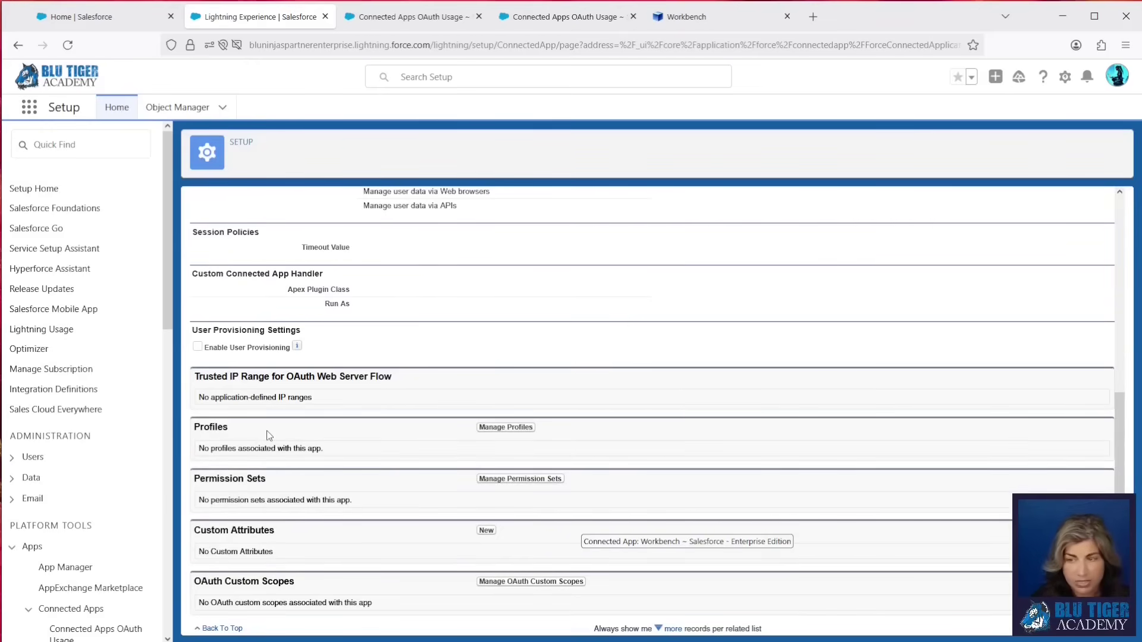
Log out of Workbench from the workbench menu.
click(694, 32)
mouse_move(722, 75)
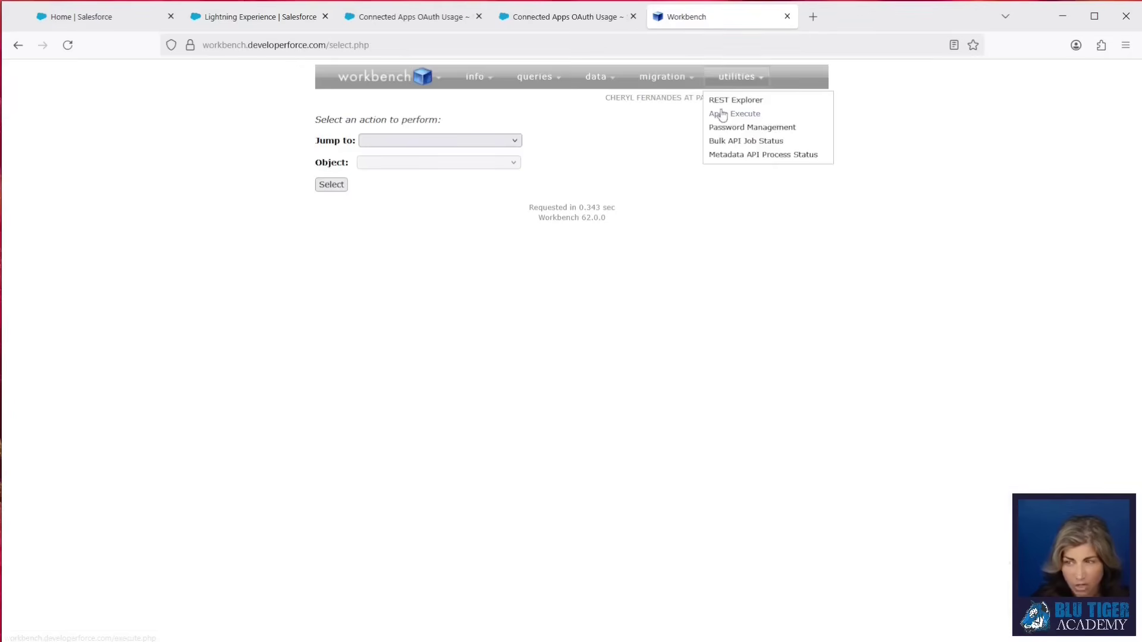
mouse_move(424, 76)
click(376, 111)
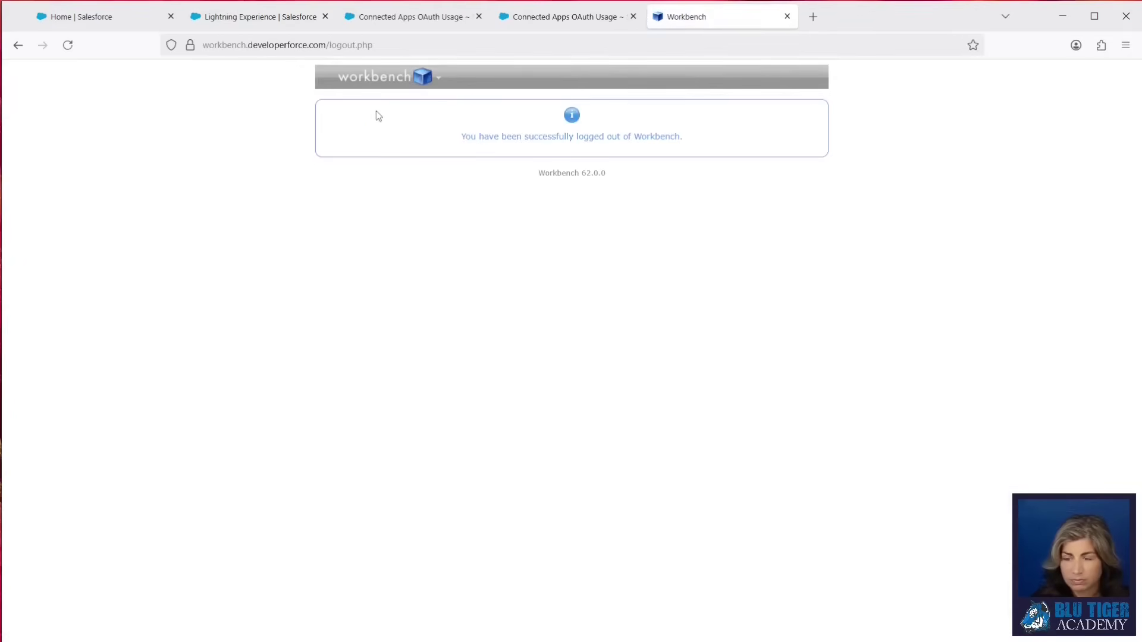
Retry the Workbench login with Salesforce and highlight the OAUTH_APP_ACCESS_DENIED error.
click(333, 97)
click(387, 152)
click(737, 221)
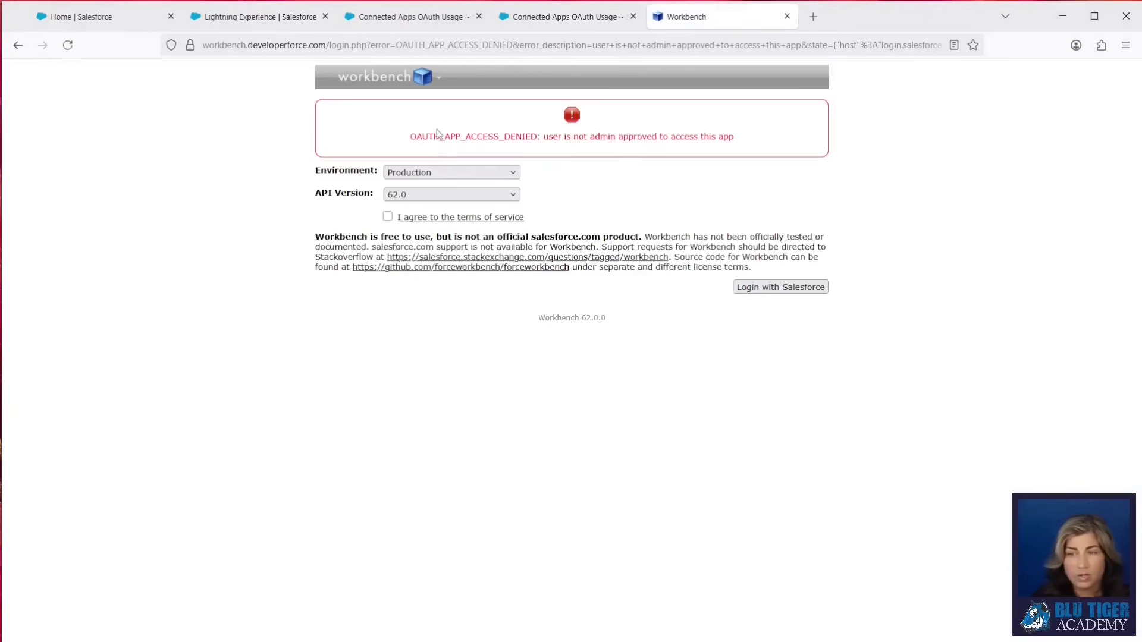
drag(405, 140, 761, 147)
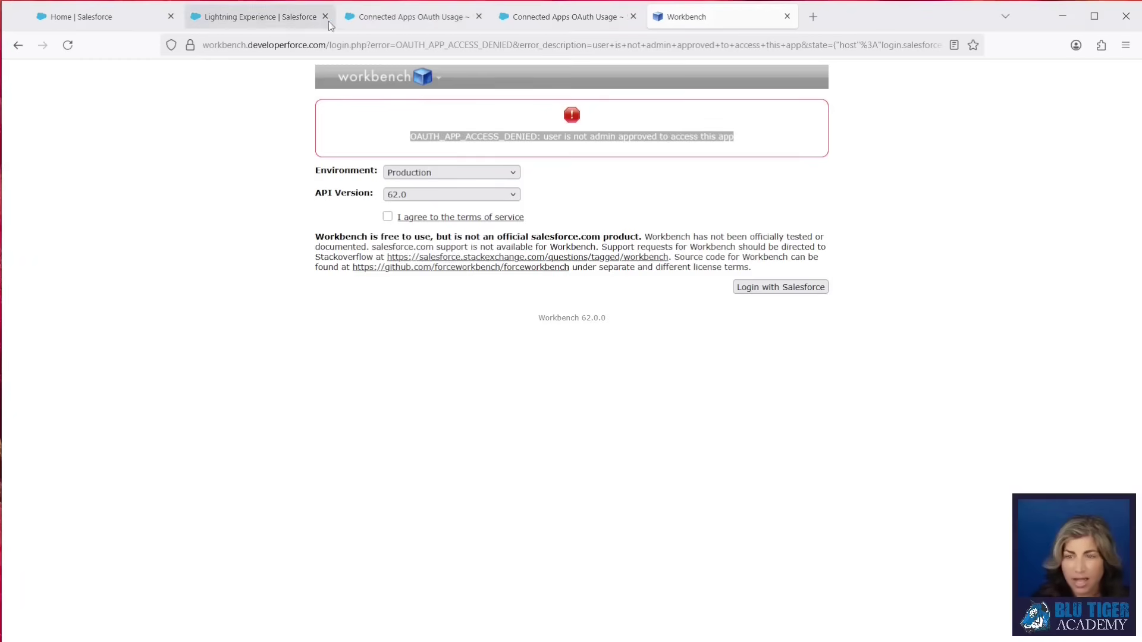
Approve the System Administrator profile for the Workbench connected app and save.
click(266, 24)
scroll(463, 375, up, 6)
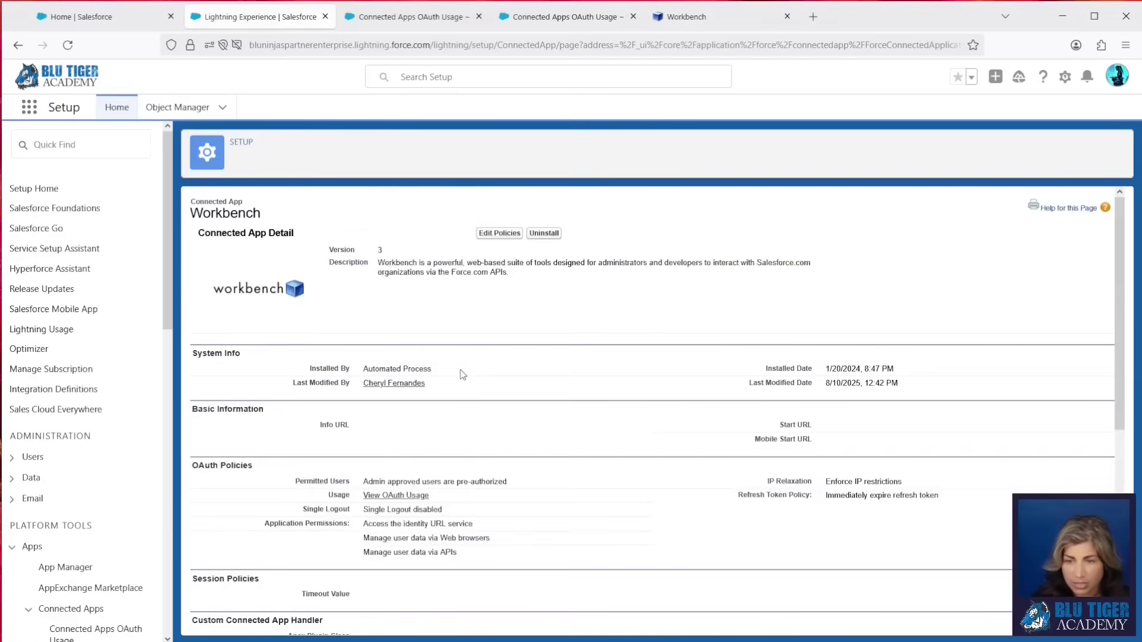
scroll(489, 470, down, 6)
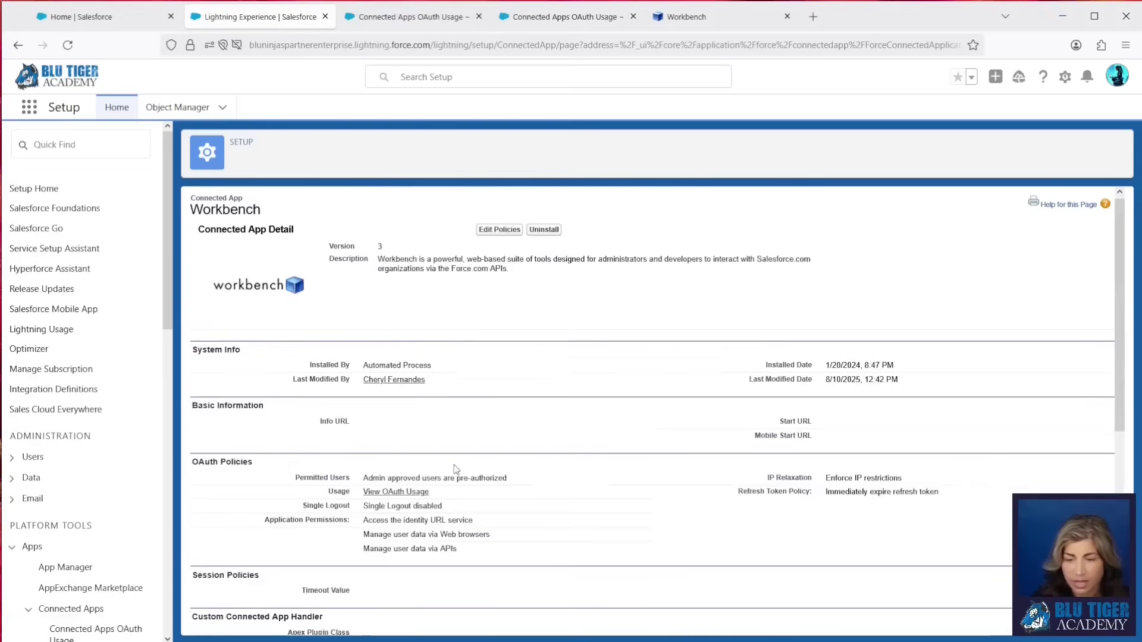
click(512, 433)
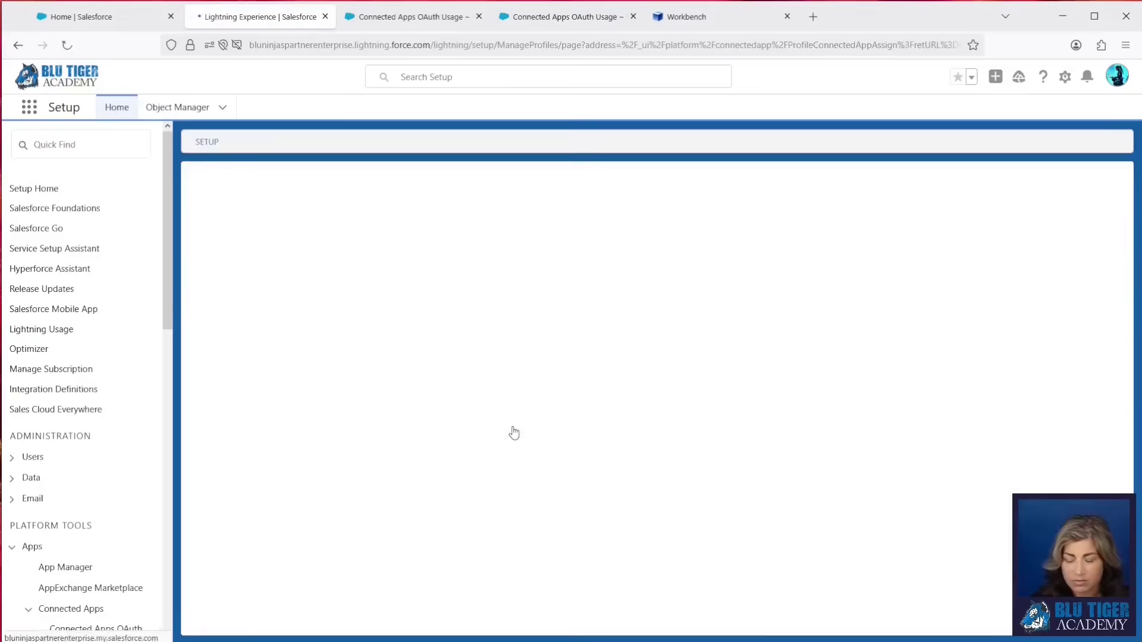
scroll(380, 438, down, 5)
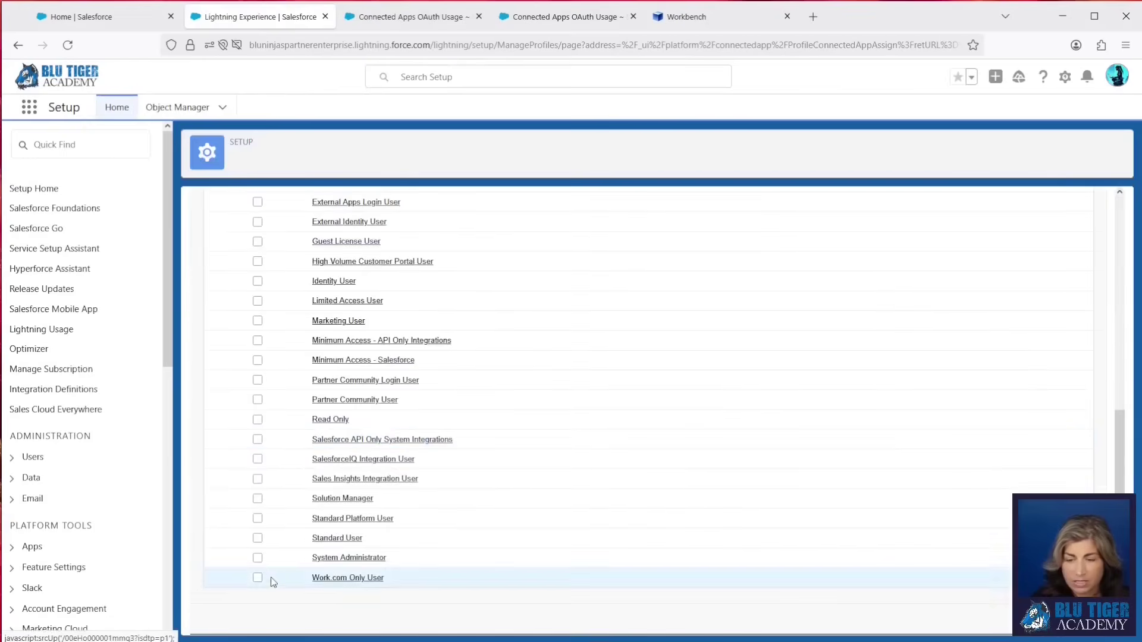
click(258, 559)
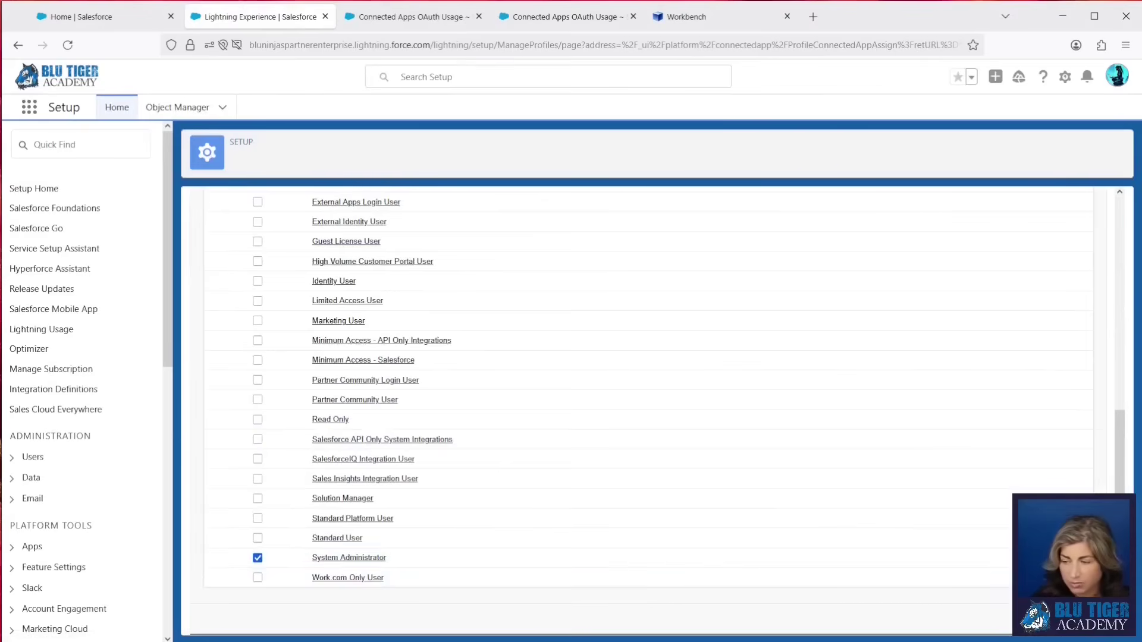
key(Return)
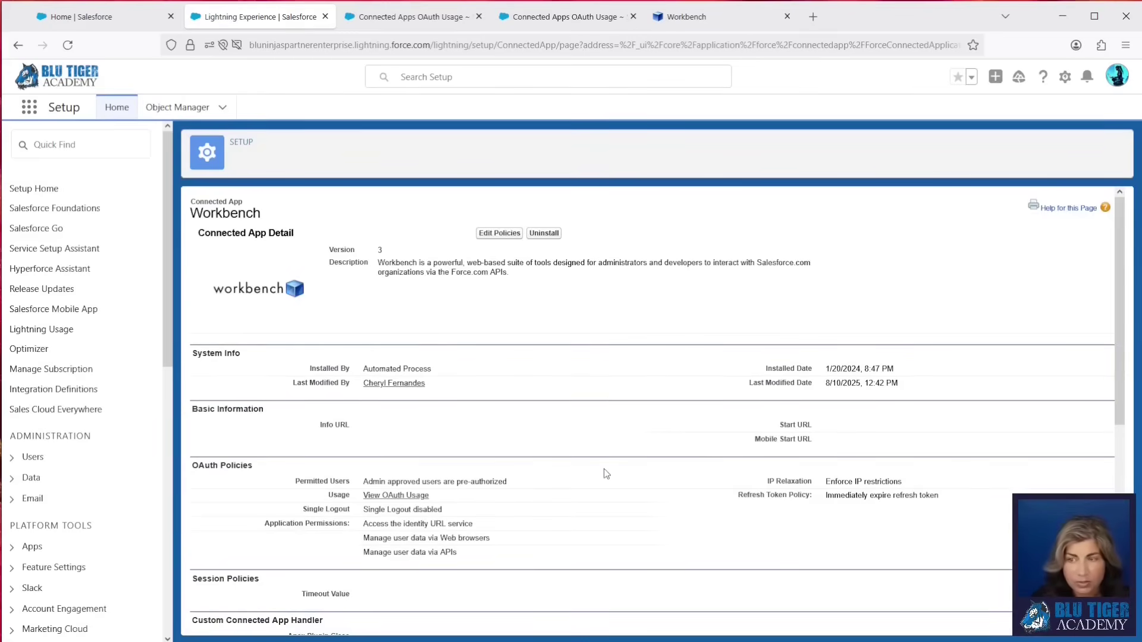
Log back in to Workbench successfully, then return to the Workbench connected app details.
click(669, 18)
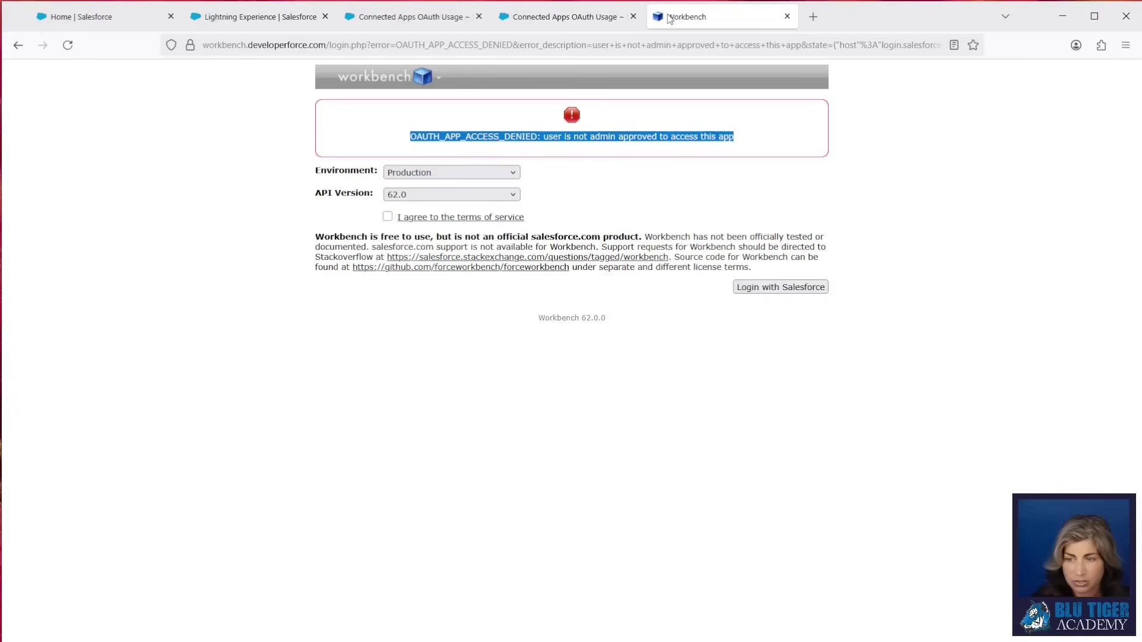
click(387, 217)
click(779, 288)
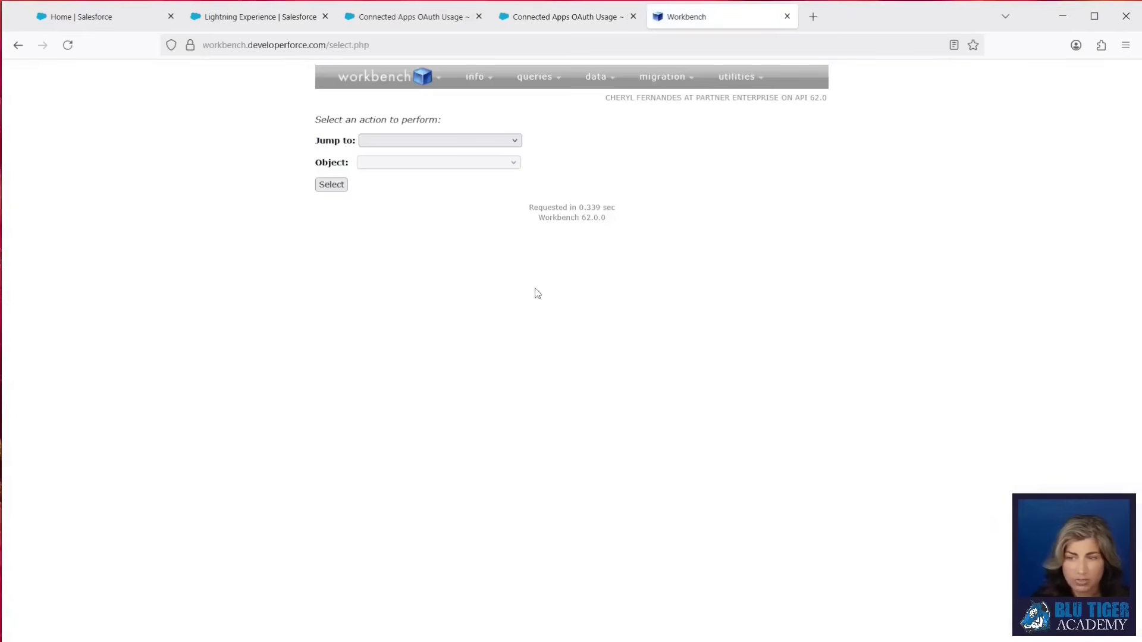
click(373, 22)
click(285, 24)
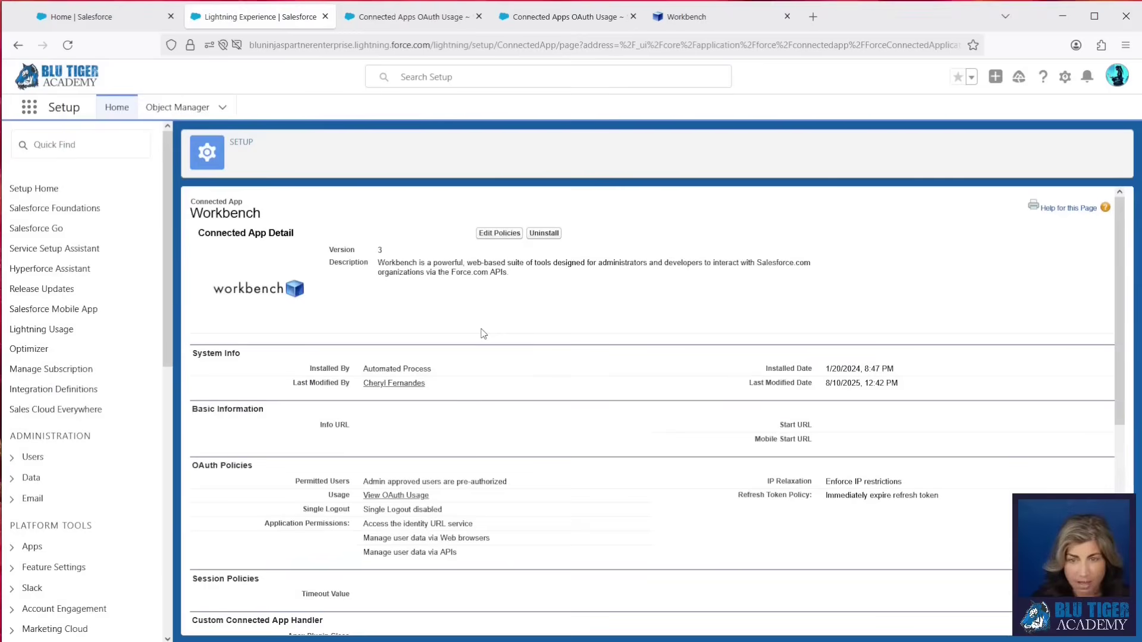
Filter Setup Quick Find by 'connect' and open Connected Apps OAuth Usage, now listing 18 apps.
click(104, 147)
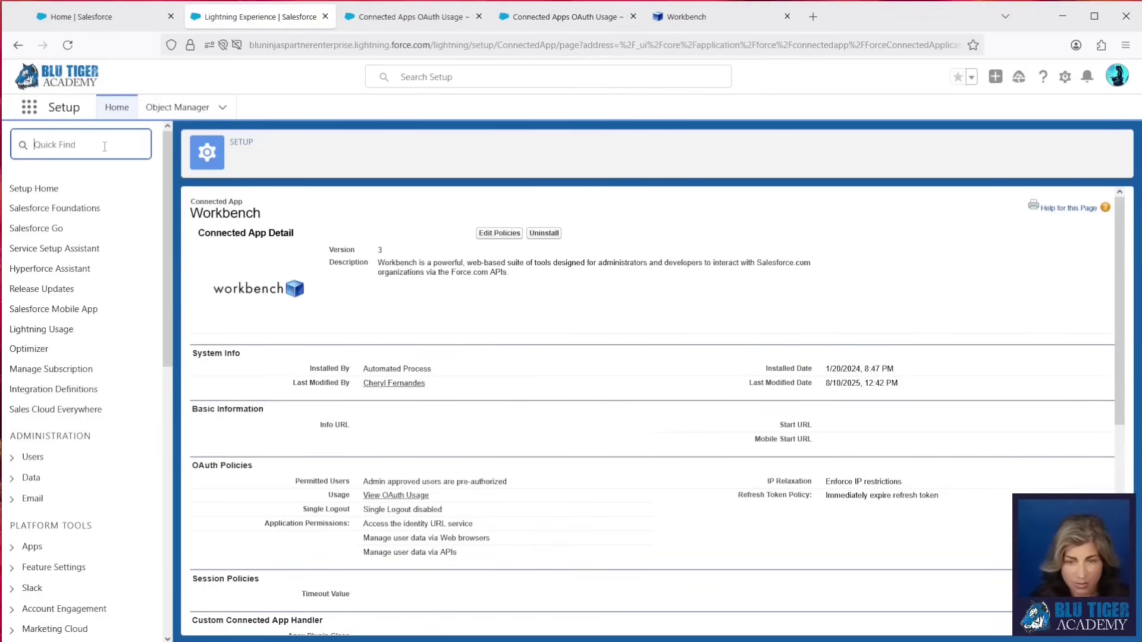
text(connect)
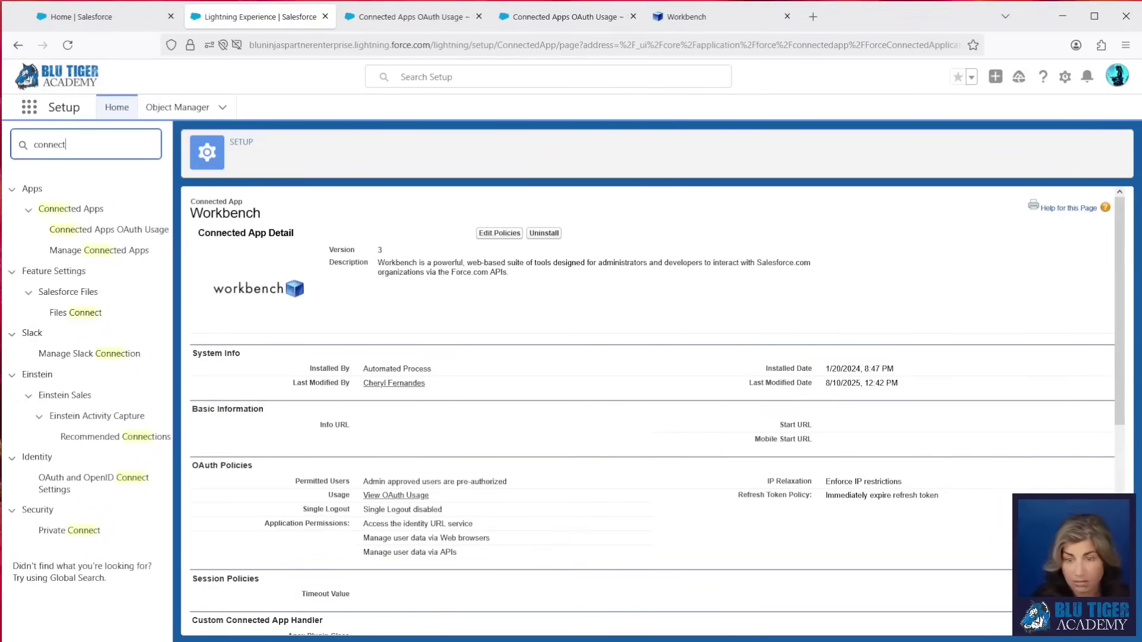
click(134, 230)
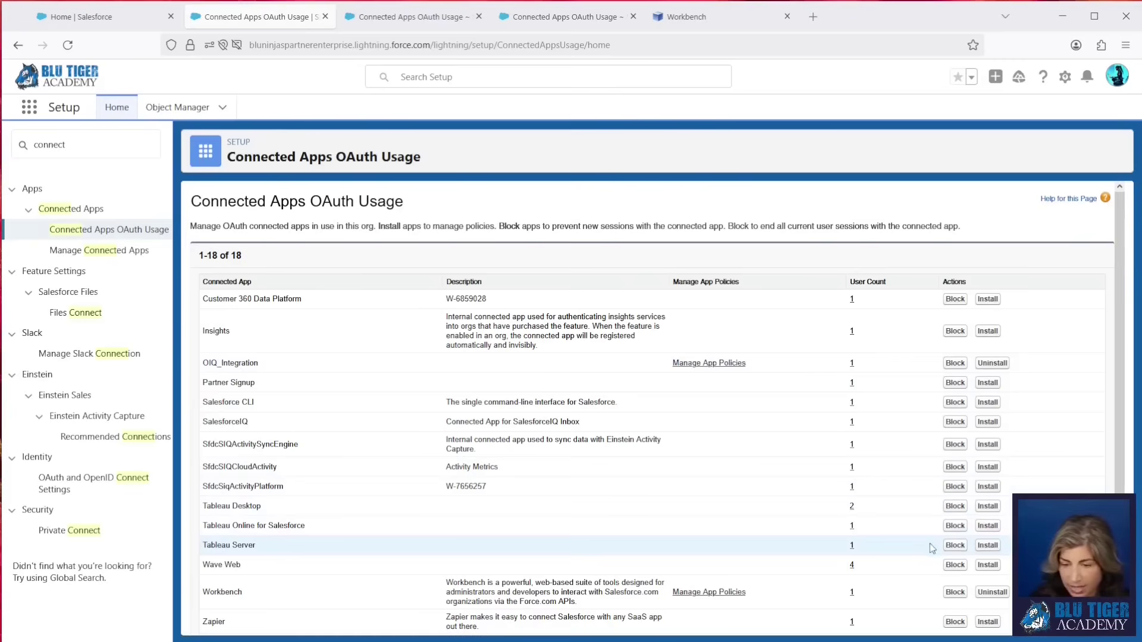
Install the Tableau Server connected app, then go back to the OAuth Usage list.
click(987, 545)
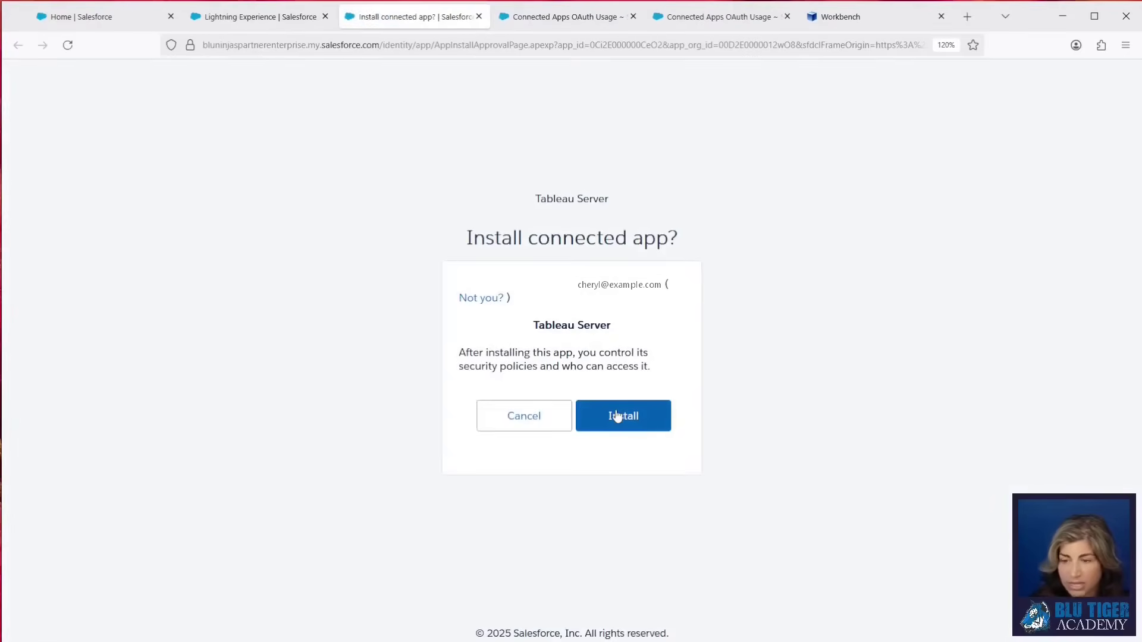
click(617, 416)
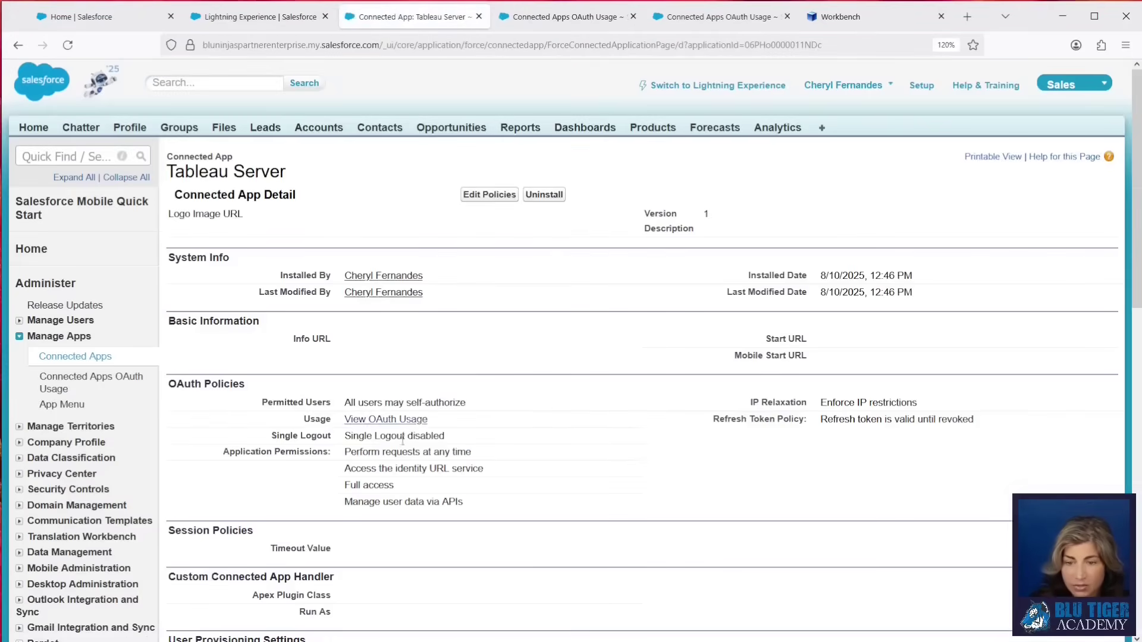
click(251, 17)
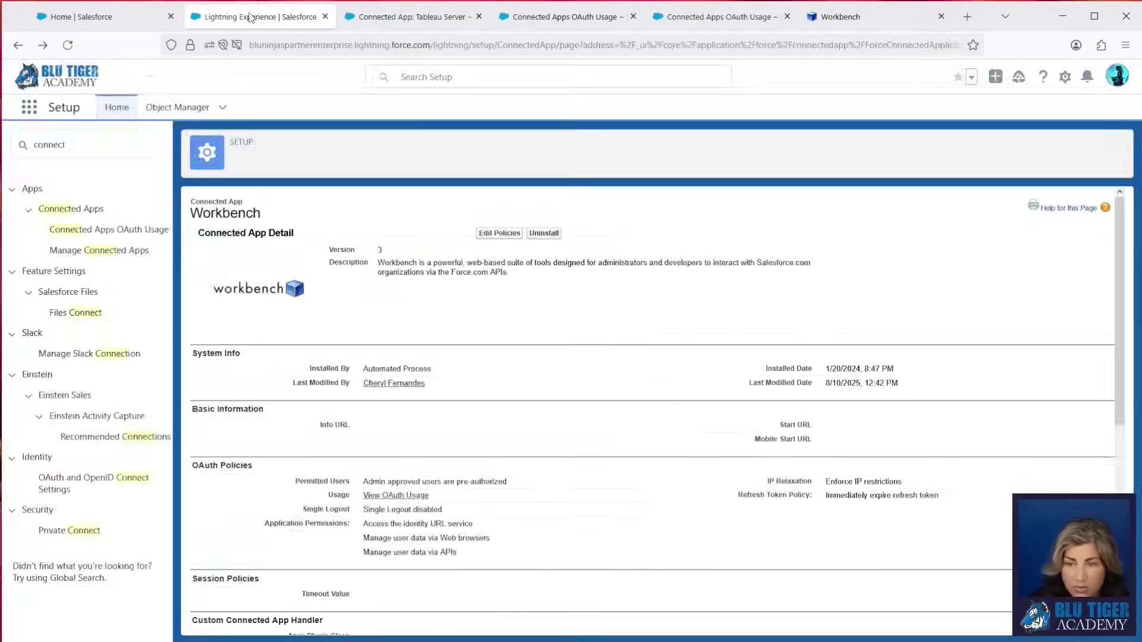
click(109, 230)
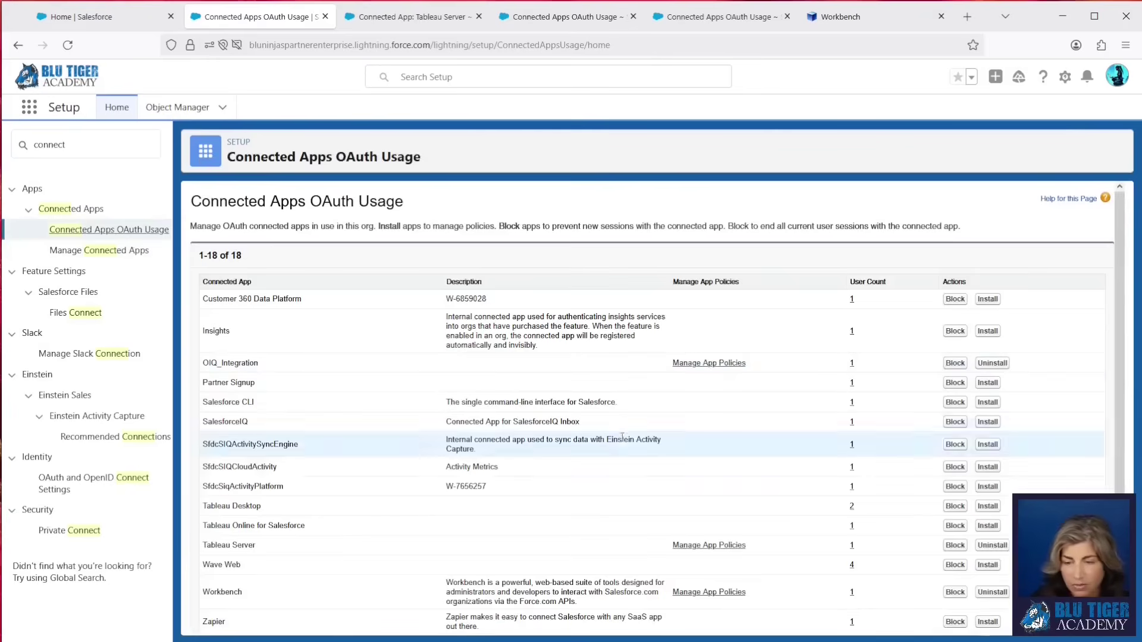
Set Tableau Server's permitted users to 'Admin approved users are pre-authorized' and save the policy.
click(702, 547)
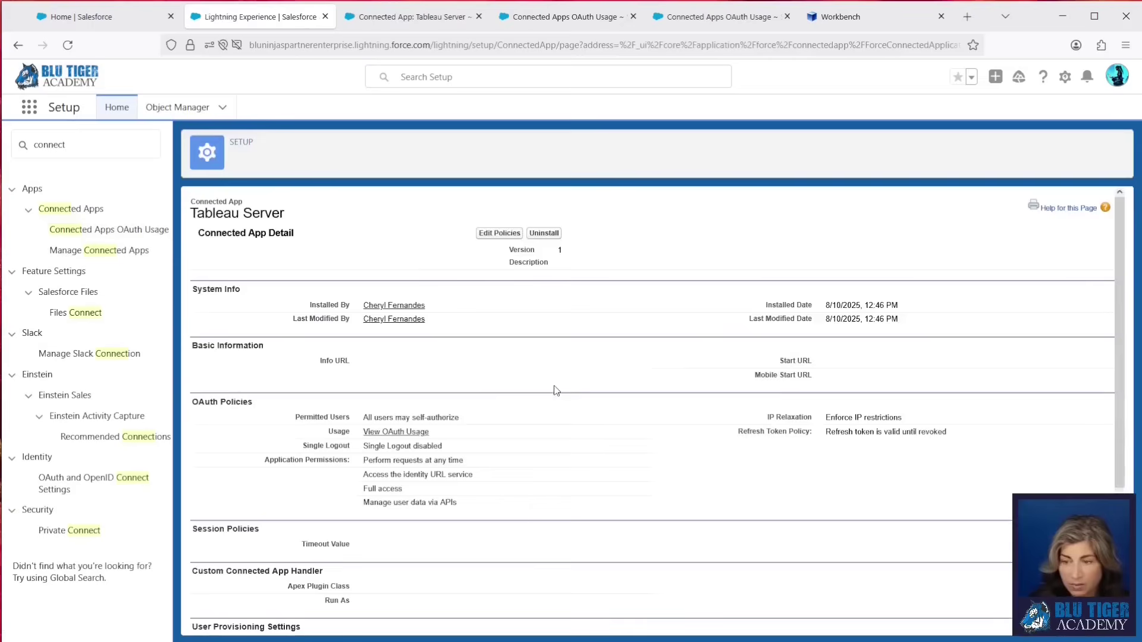
click(498, 233)
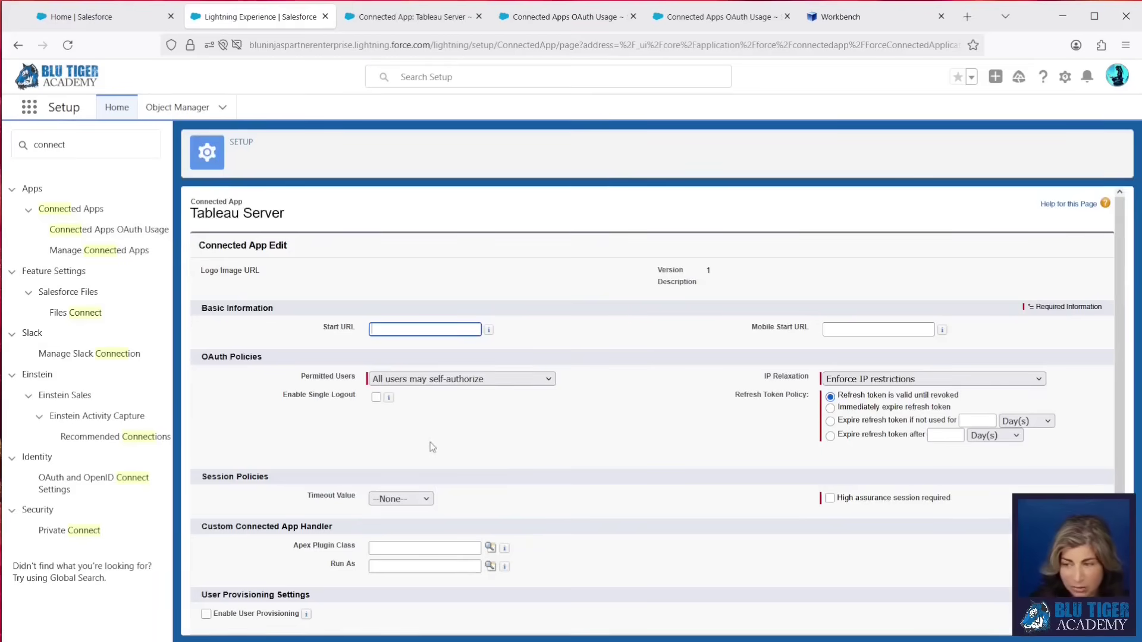
click(428, 379)
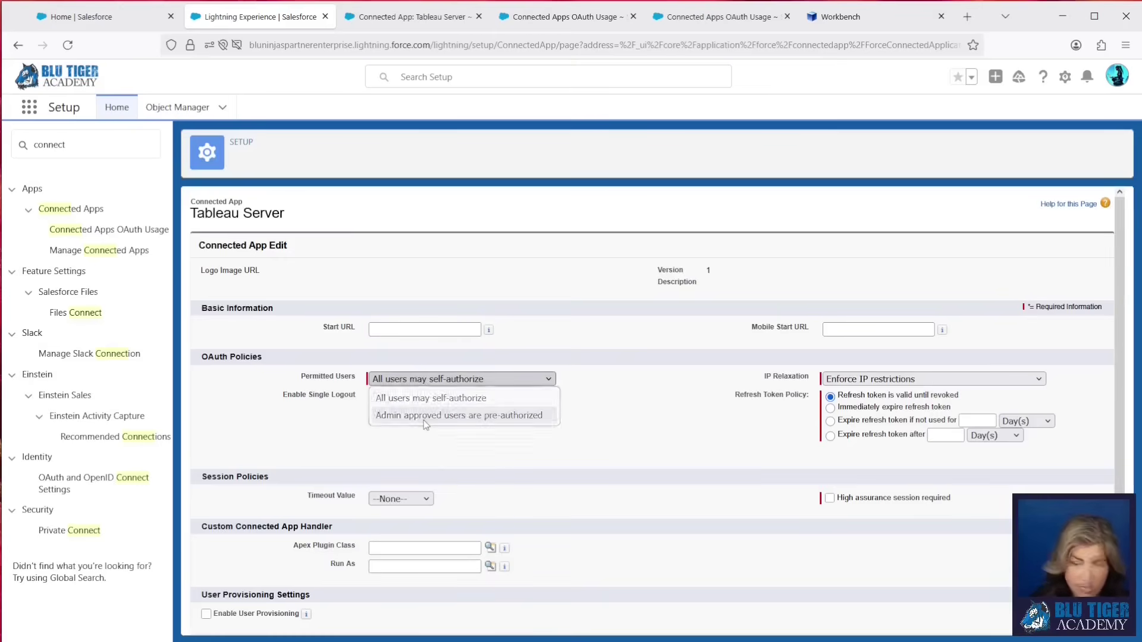
click(424, 416)
click(629, 354)
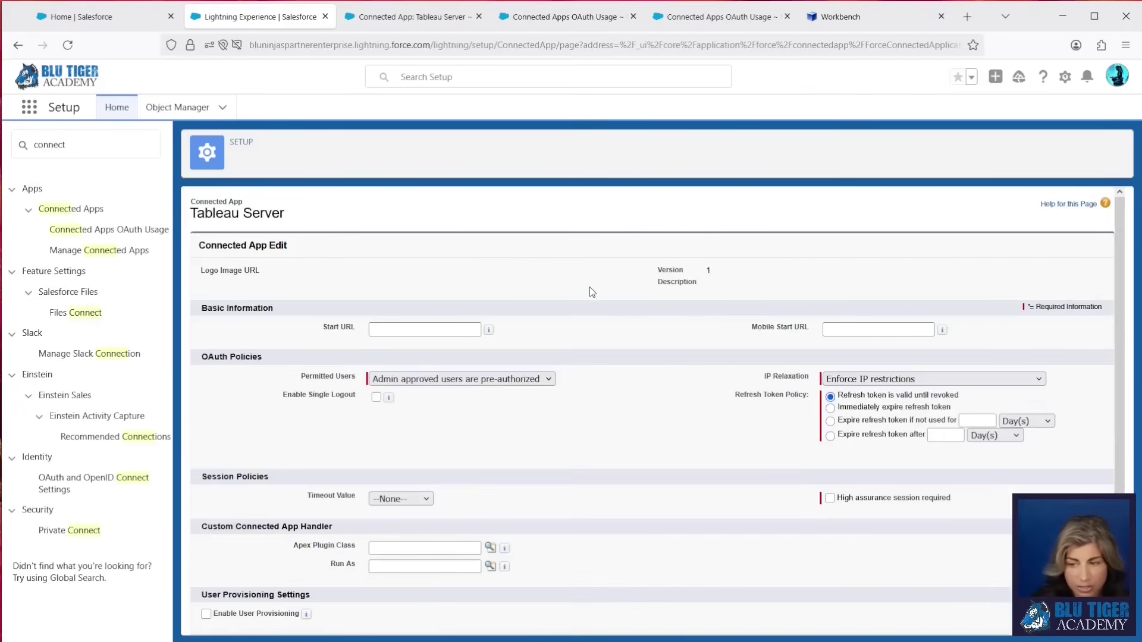
scroll(534, 435, down, 1)
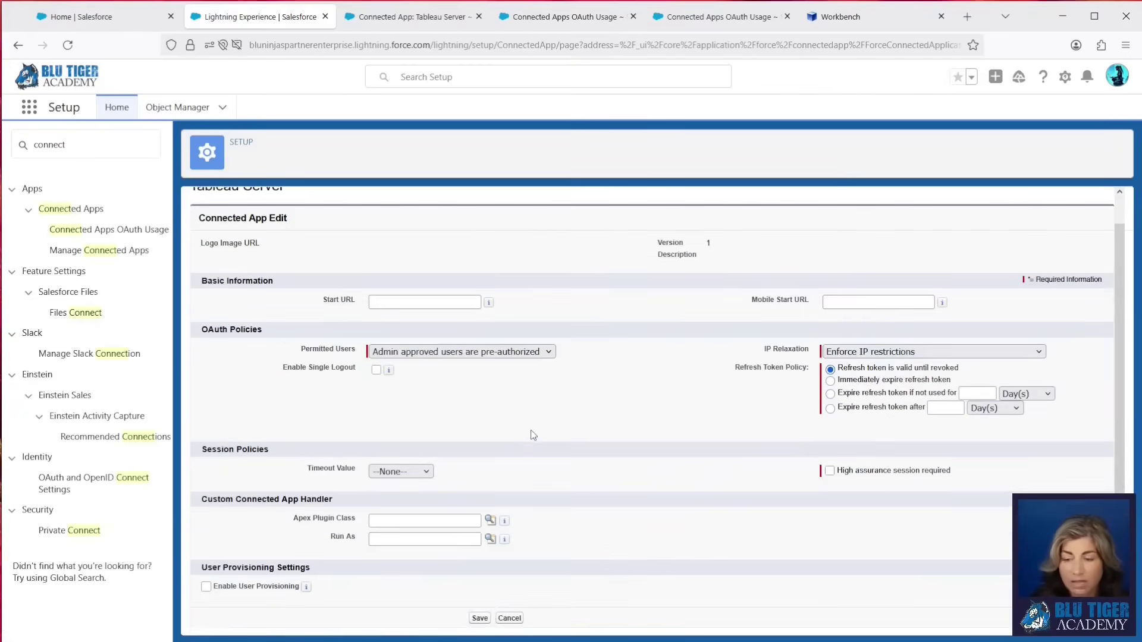
click(480, 618)
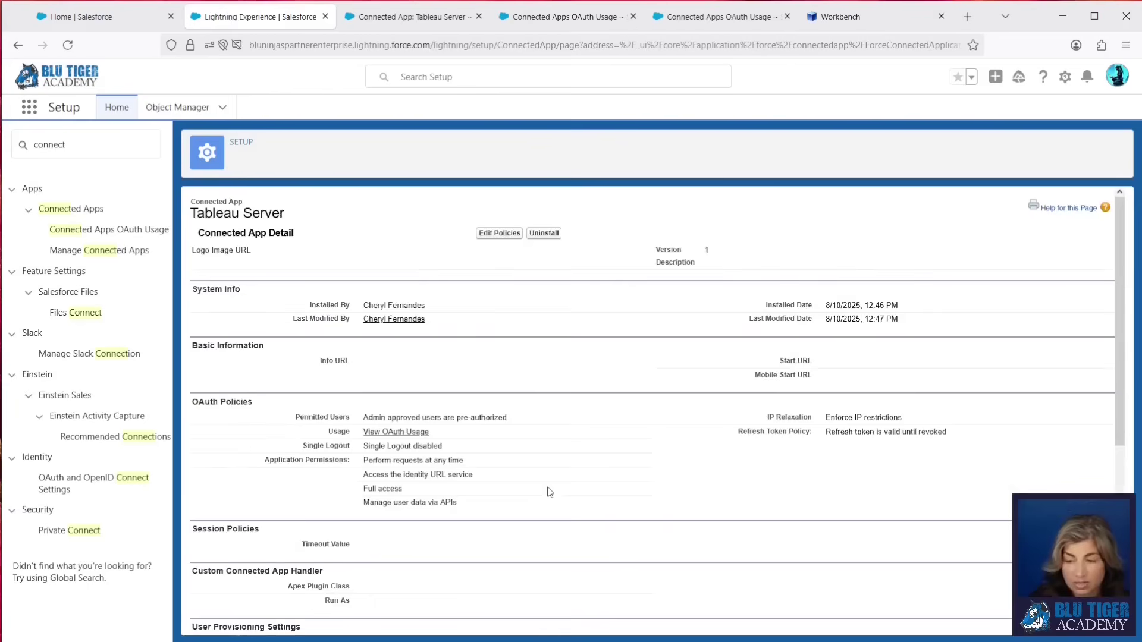
scroll(550, 493, down, 2)
Back on Connected Apps OAuth Usage, start blocking Workbench, then cancel so it stays unblocked.
scroll(417, 357, up, 2)
click(151, 231)
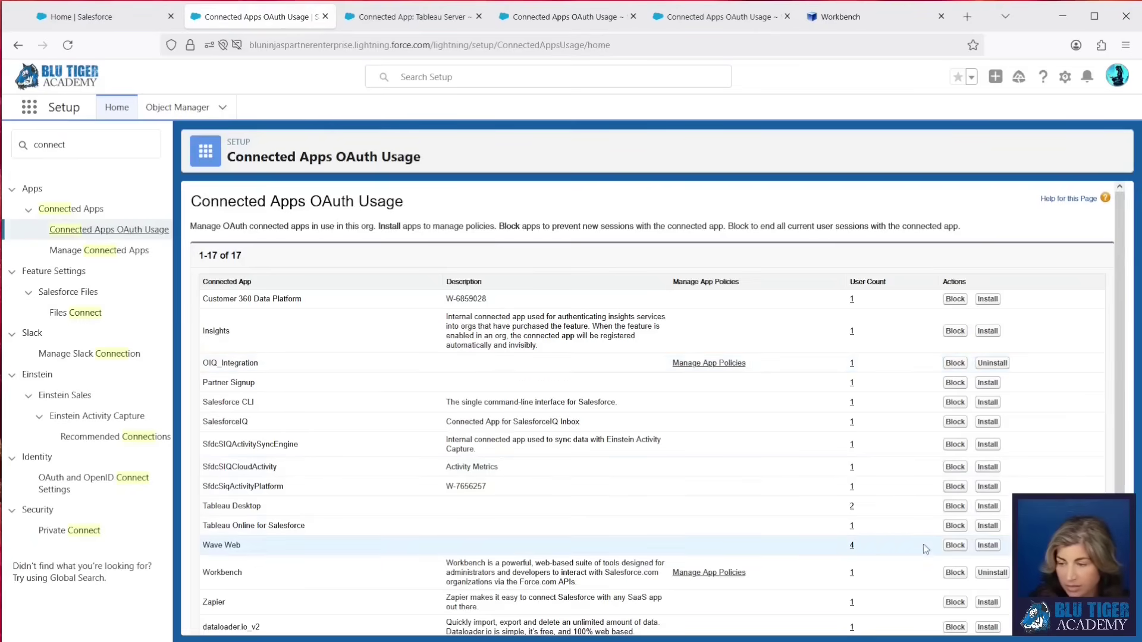
click(955, 573)
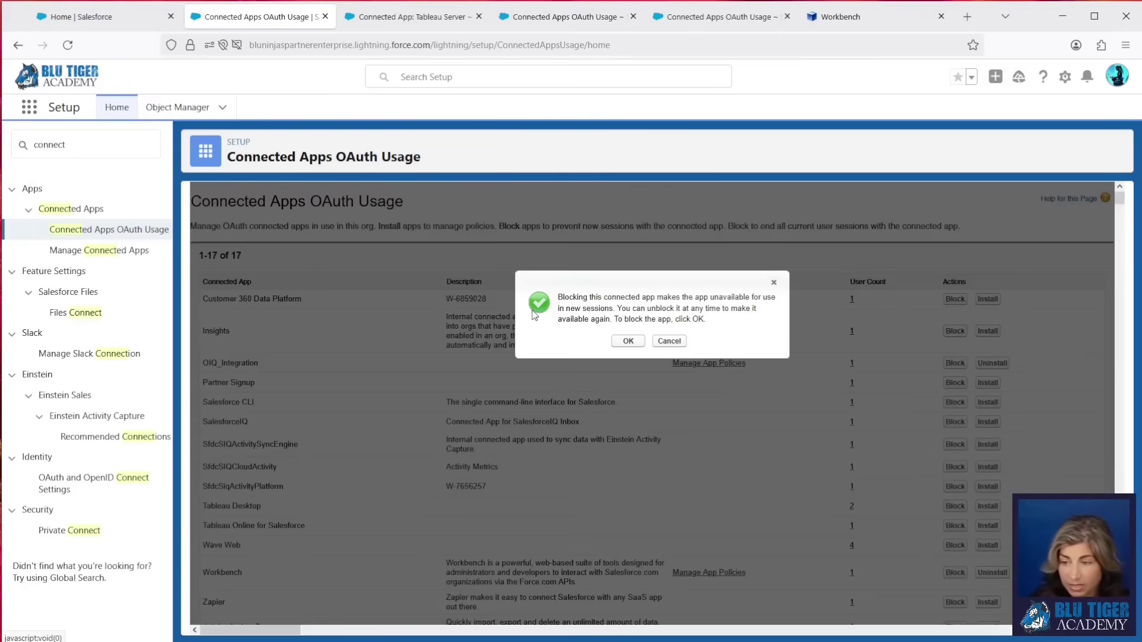
click(669, 342)
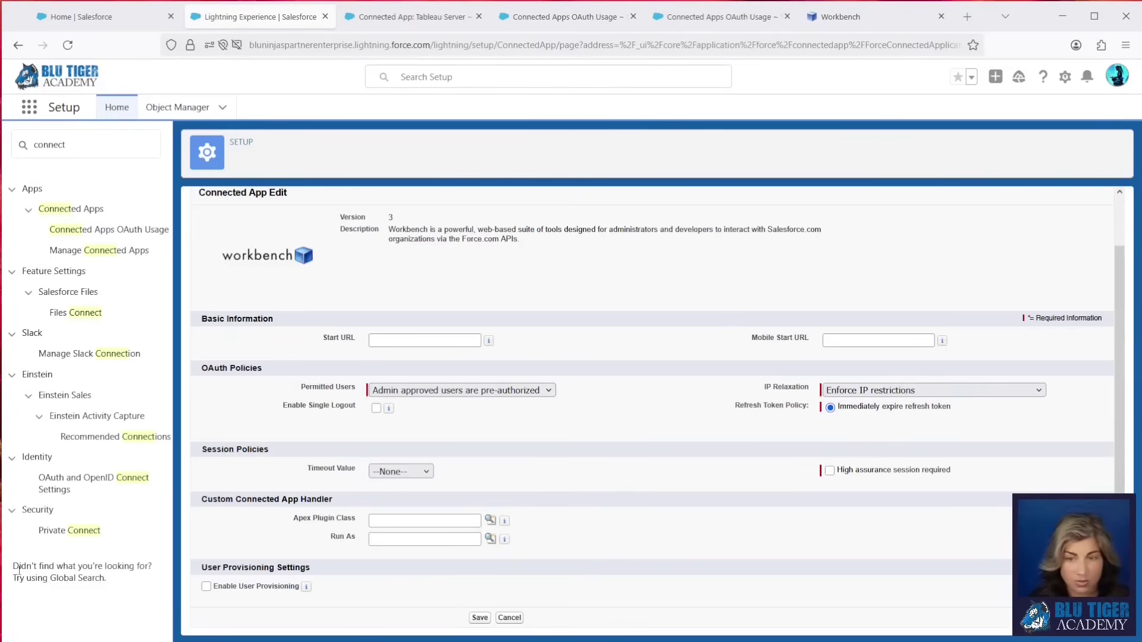
Replace the Setup Quick Find search with 'api access'.
double_click(49, 145)
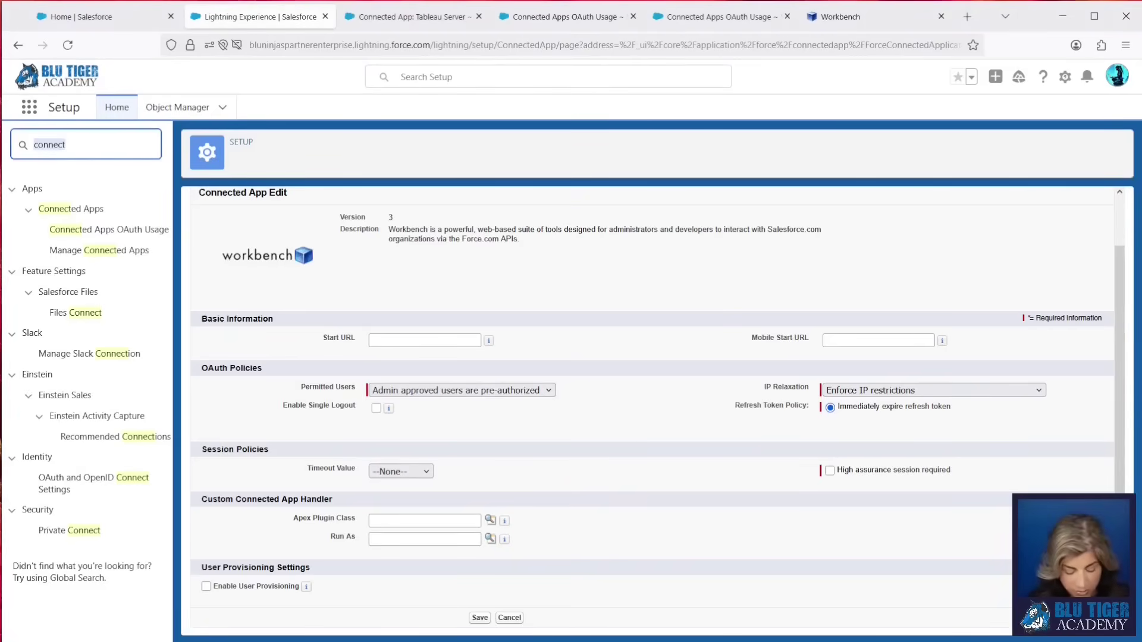
text(api)
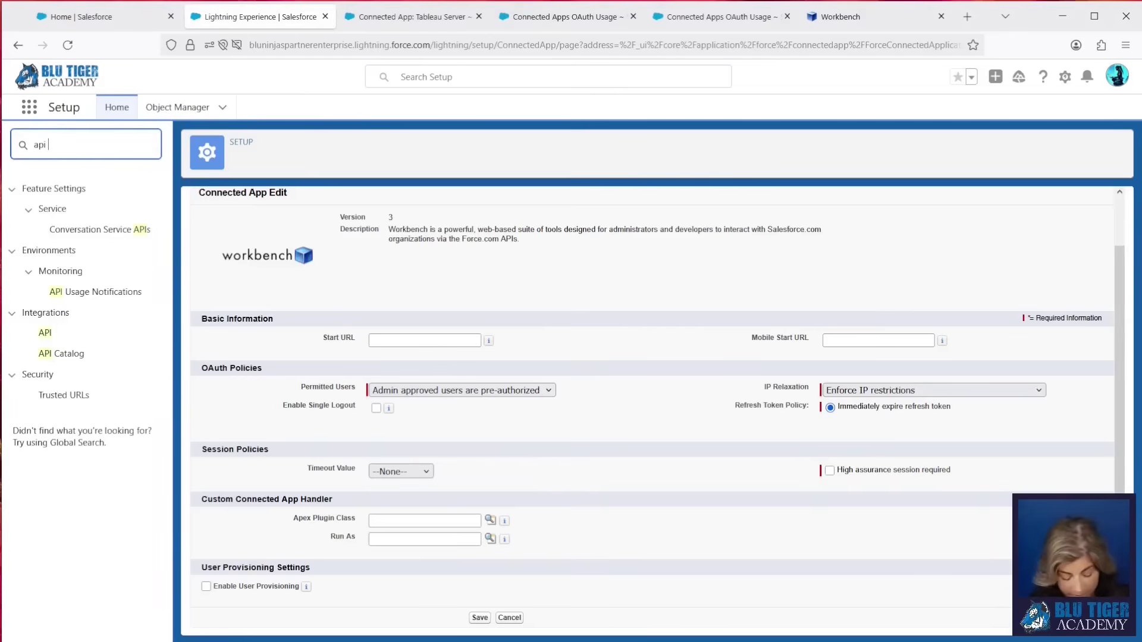
text( access)
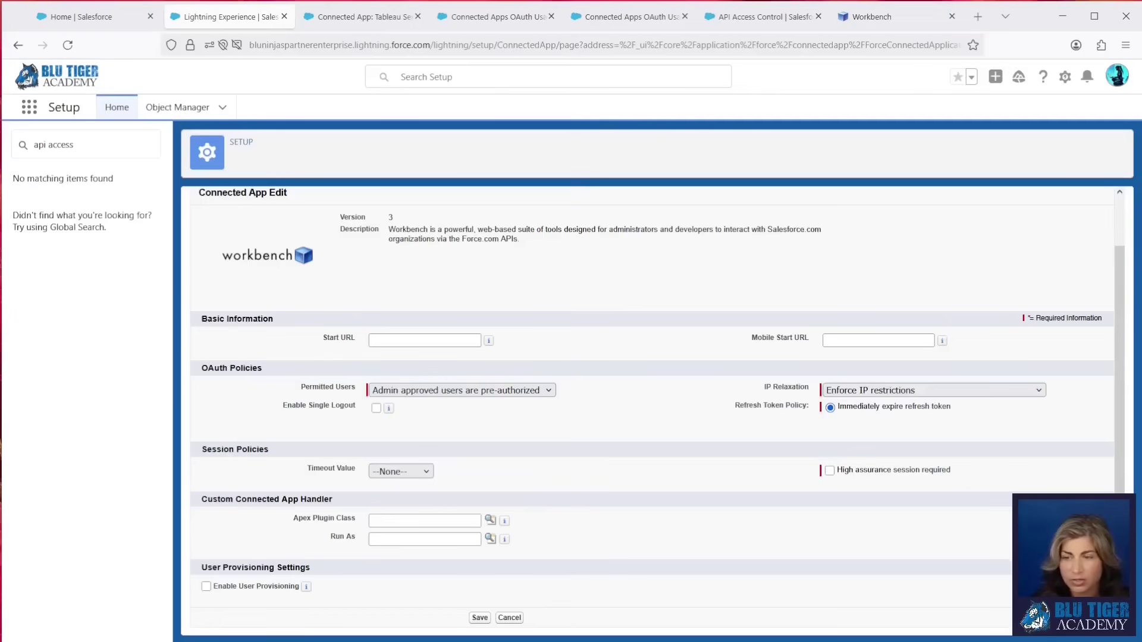
In API Access Control Settings, limit admin-approved users to allowlisted connected apps, then return to Workbench's edit page.
click(774, 17)
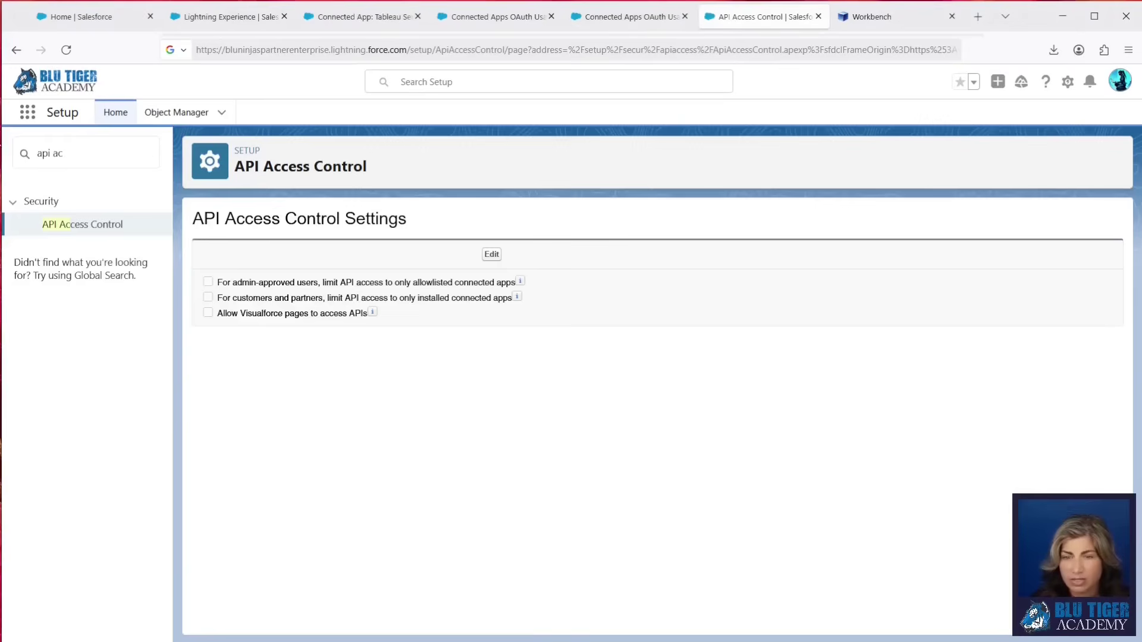
click(94, 154)
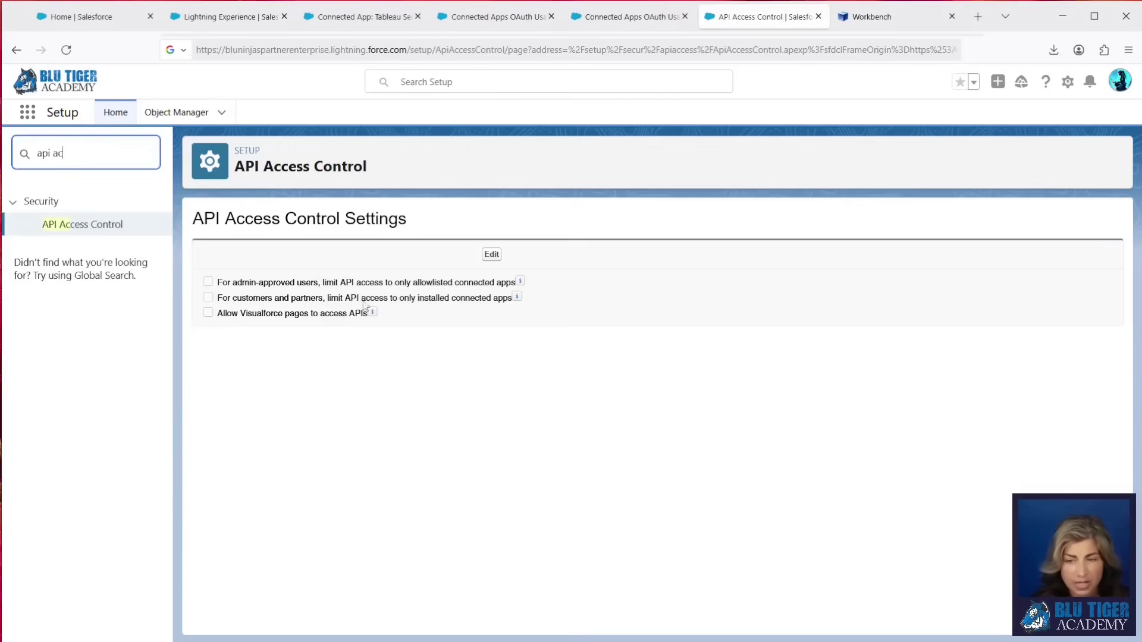
mouse_move(517, 297)
click(488, 254)
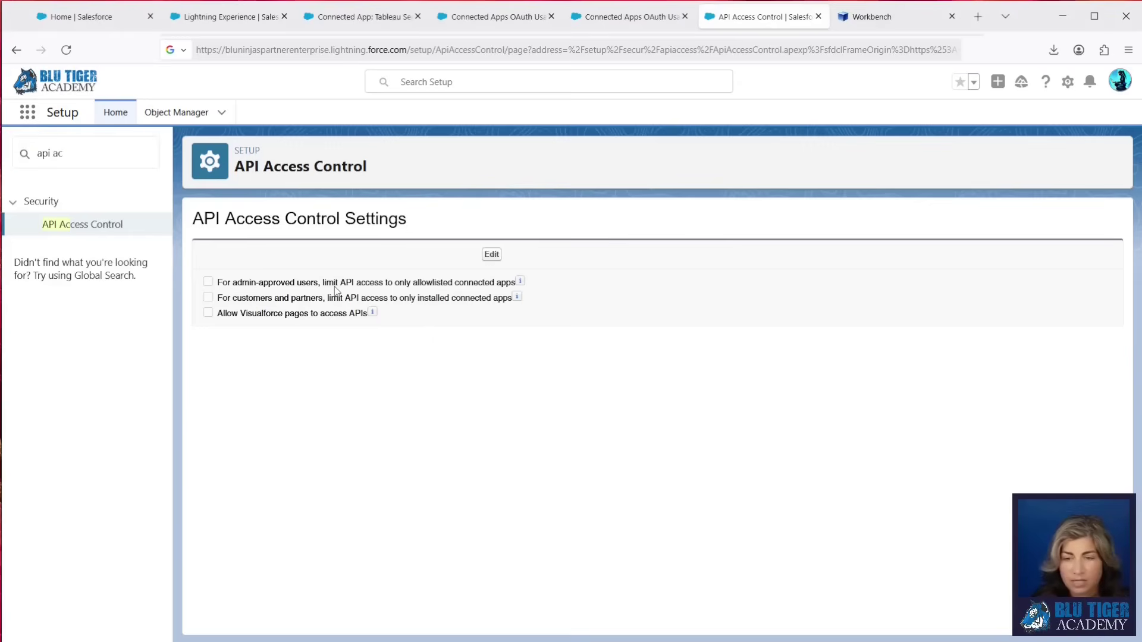
click(207, 283)
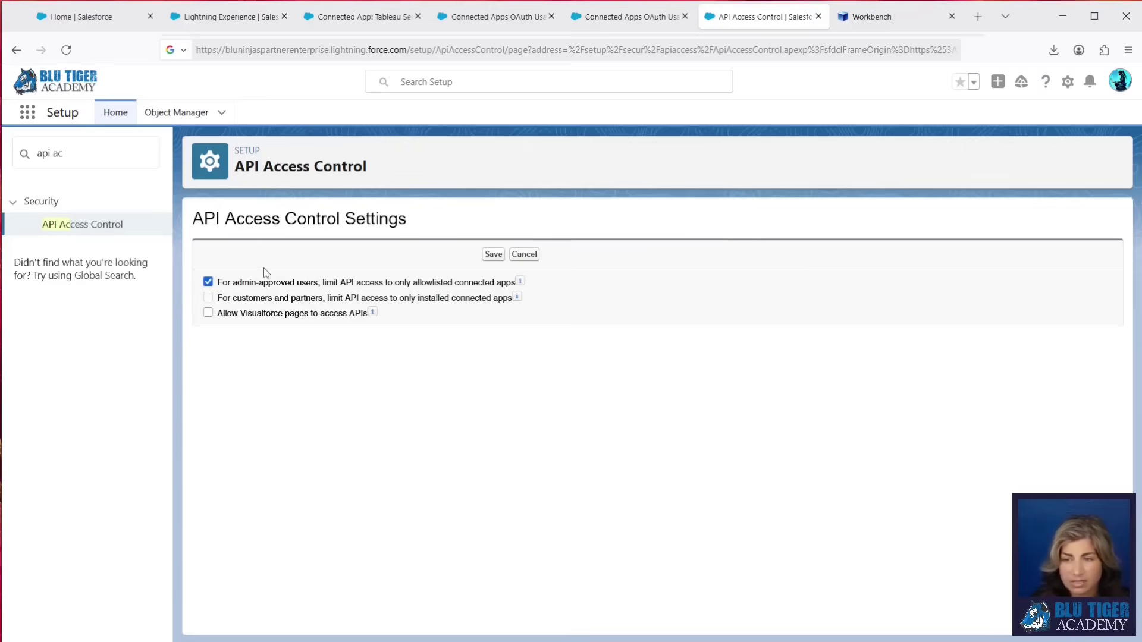
mouse_move(517, 295)
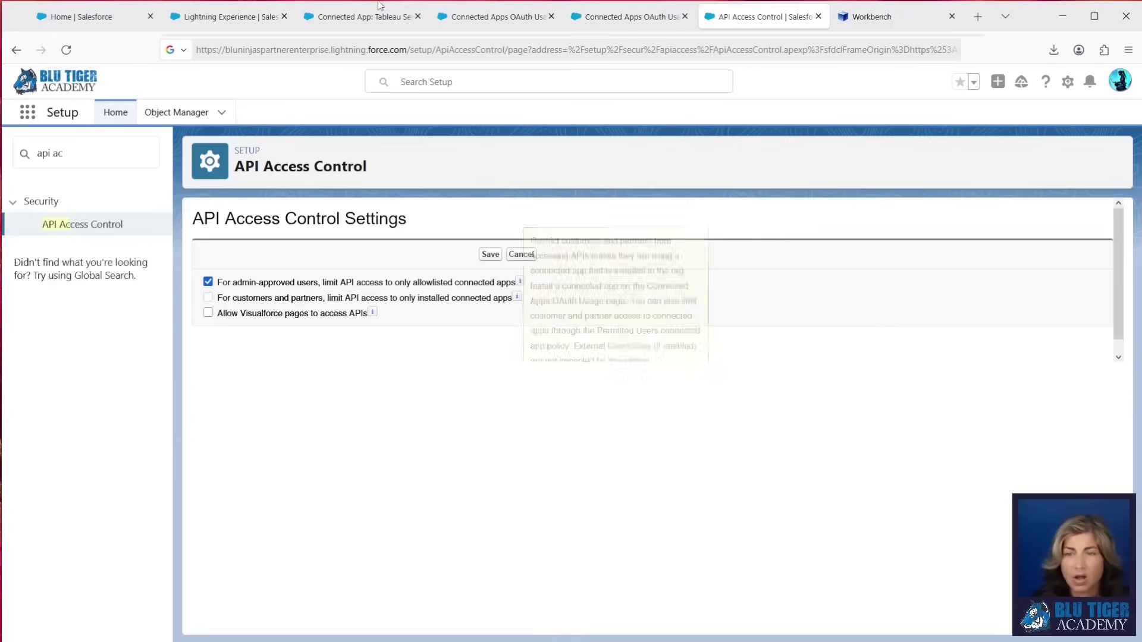
click(229, 16)
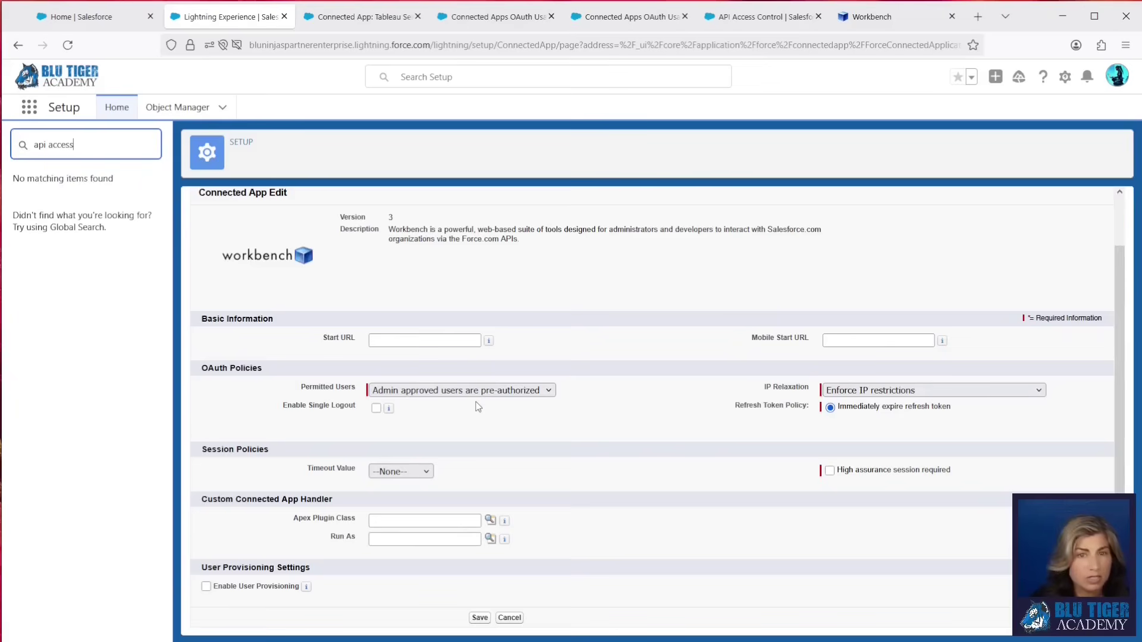
Keep Workbench's permitted users as 'Admin approved users are pre-authorized', then return to API Access Control.
click(425, 394)
click(398, 431)
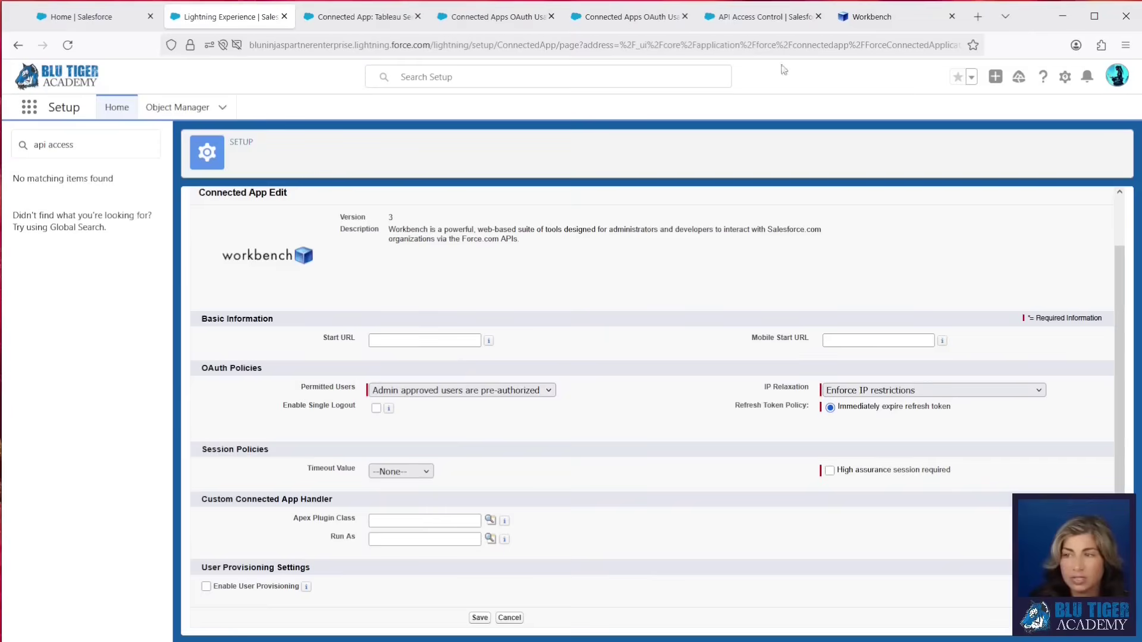
click(765, 22)
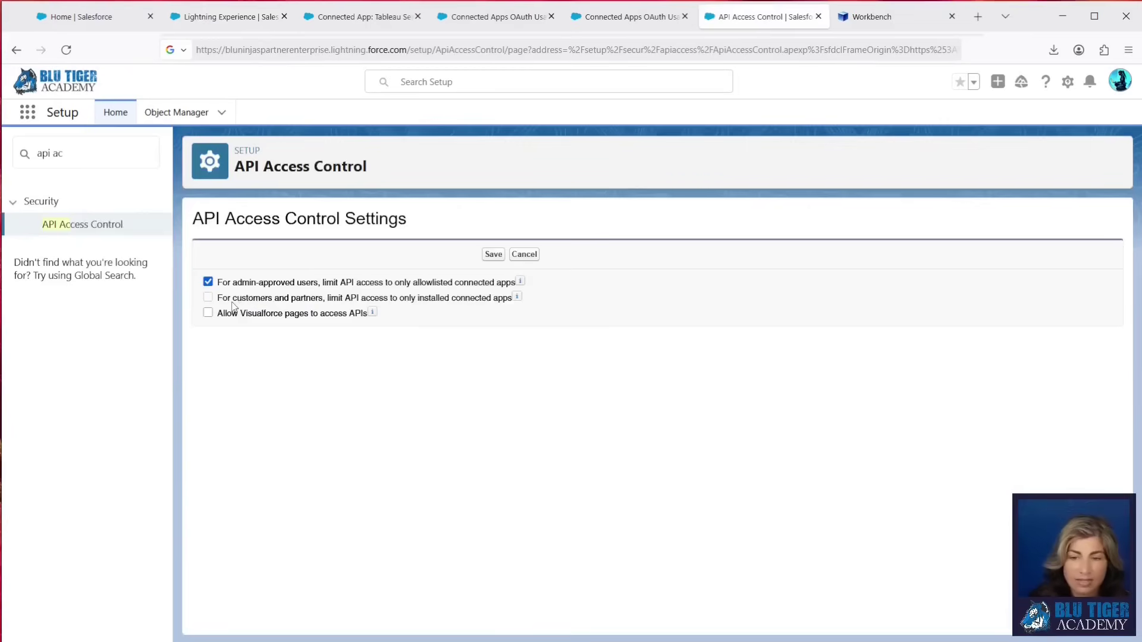
Review the wording of the customers and partners API access option in API Access Control Settings.
drag(234, 305, 522, 301)
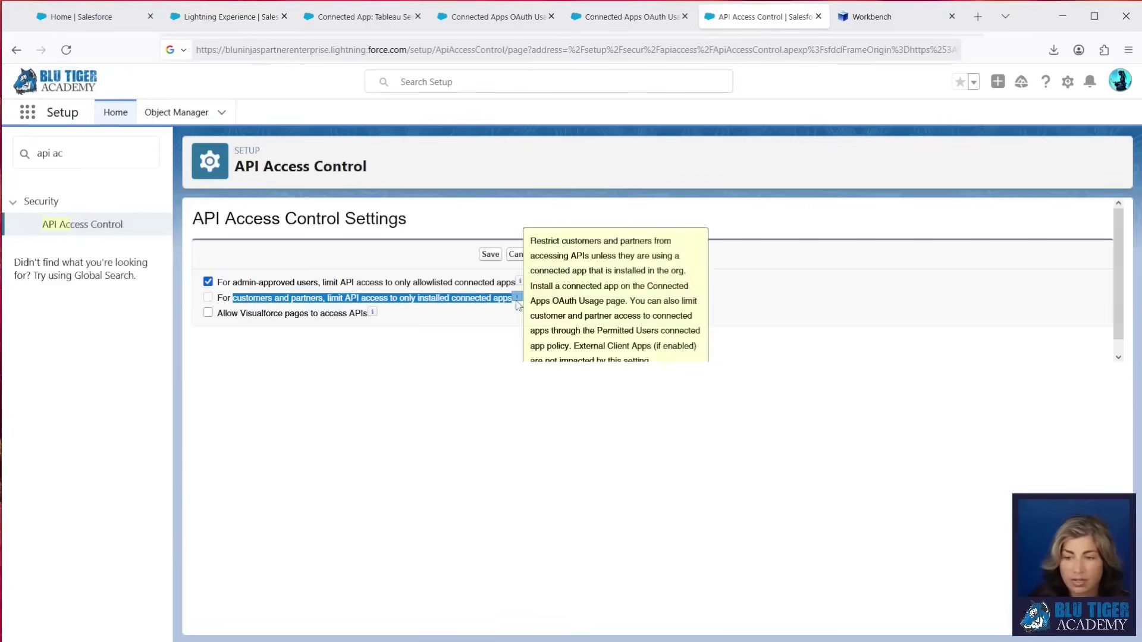
click(421, 328)
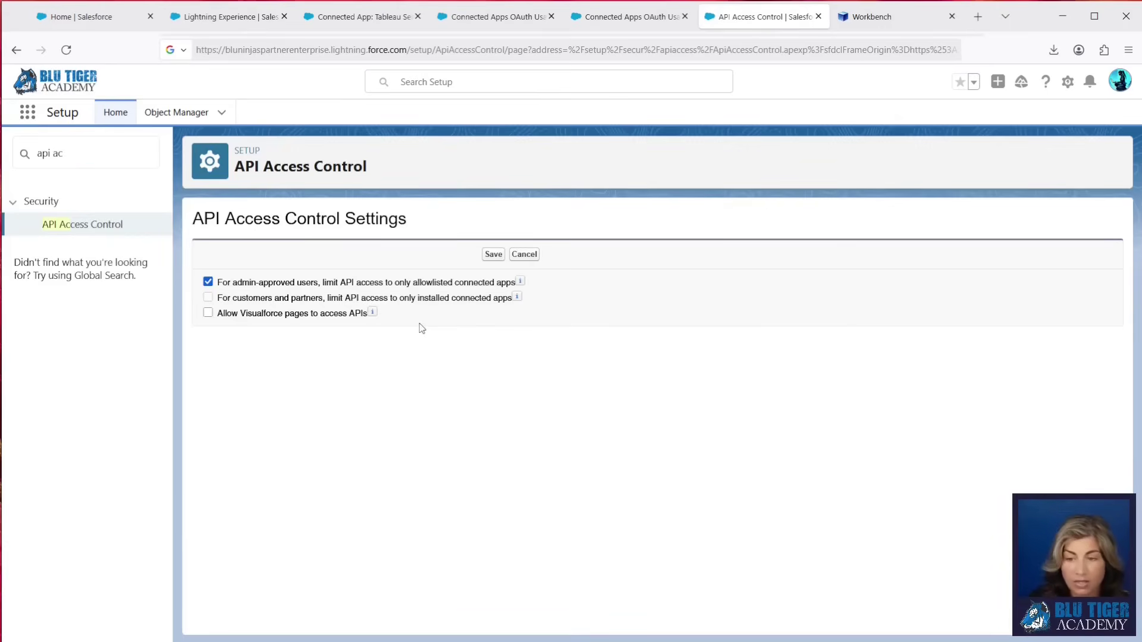
mouse_move(376, 314)
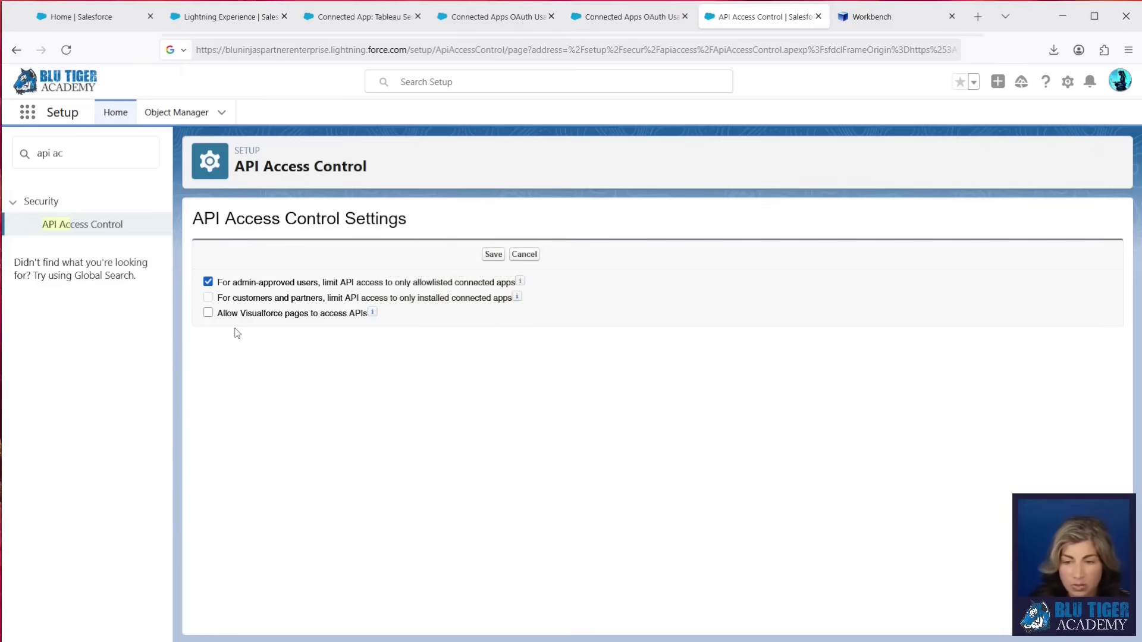
click(523, 254)
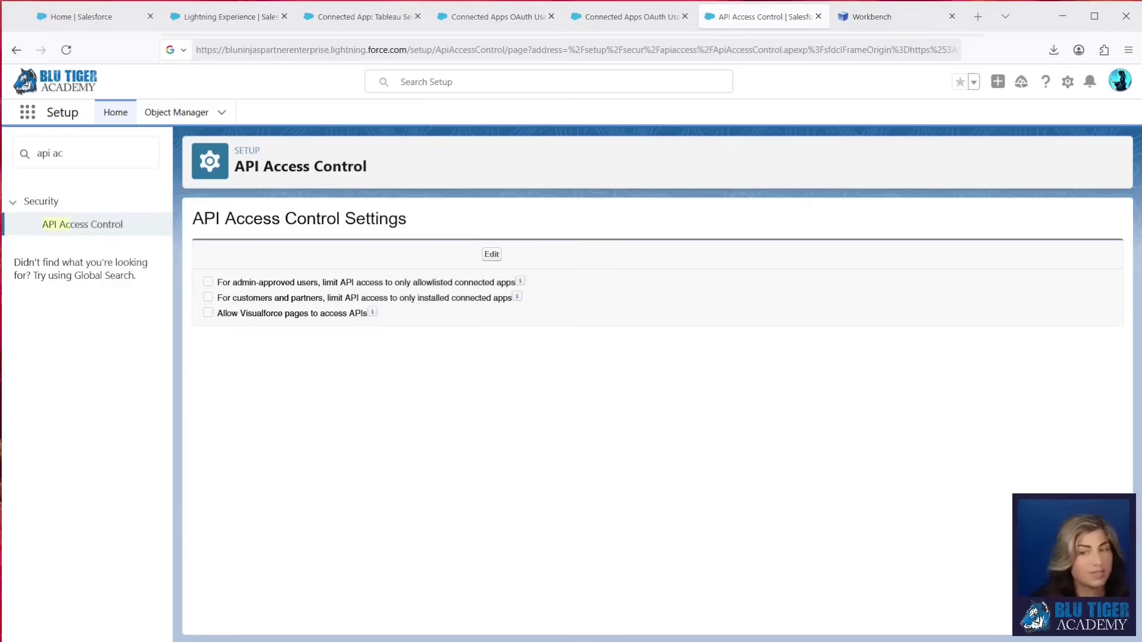